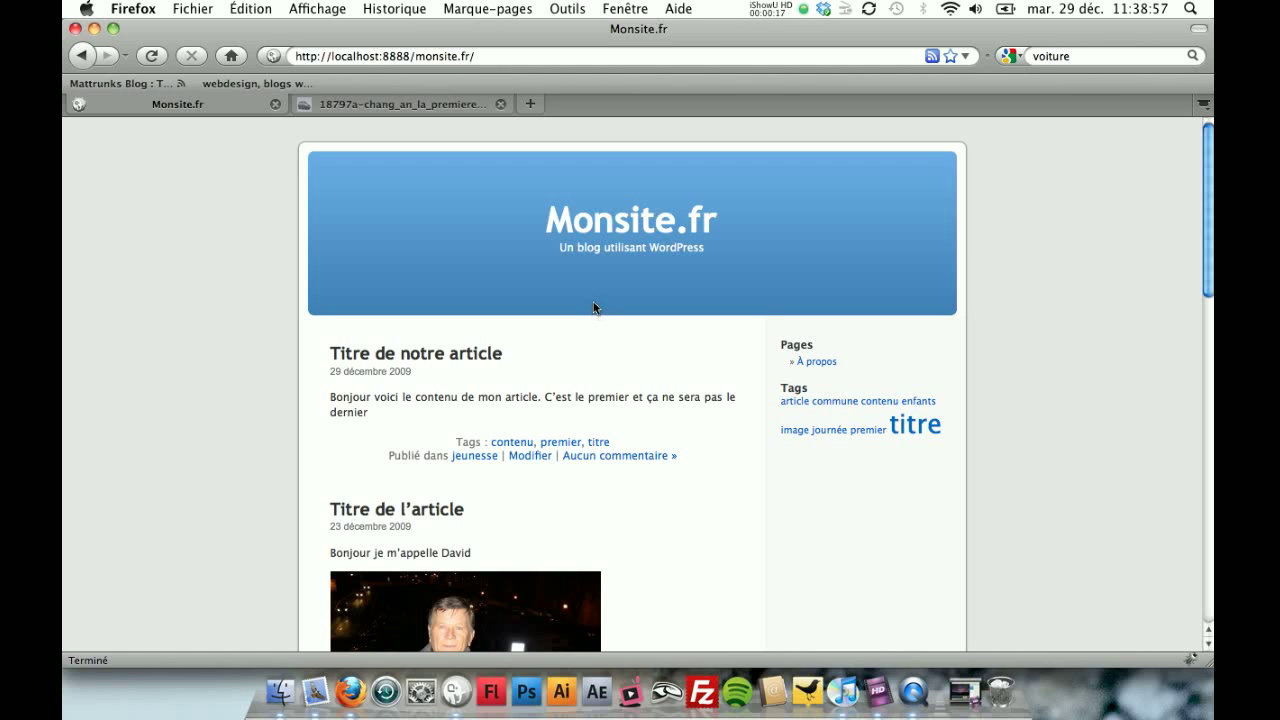
click(476, 57)
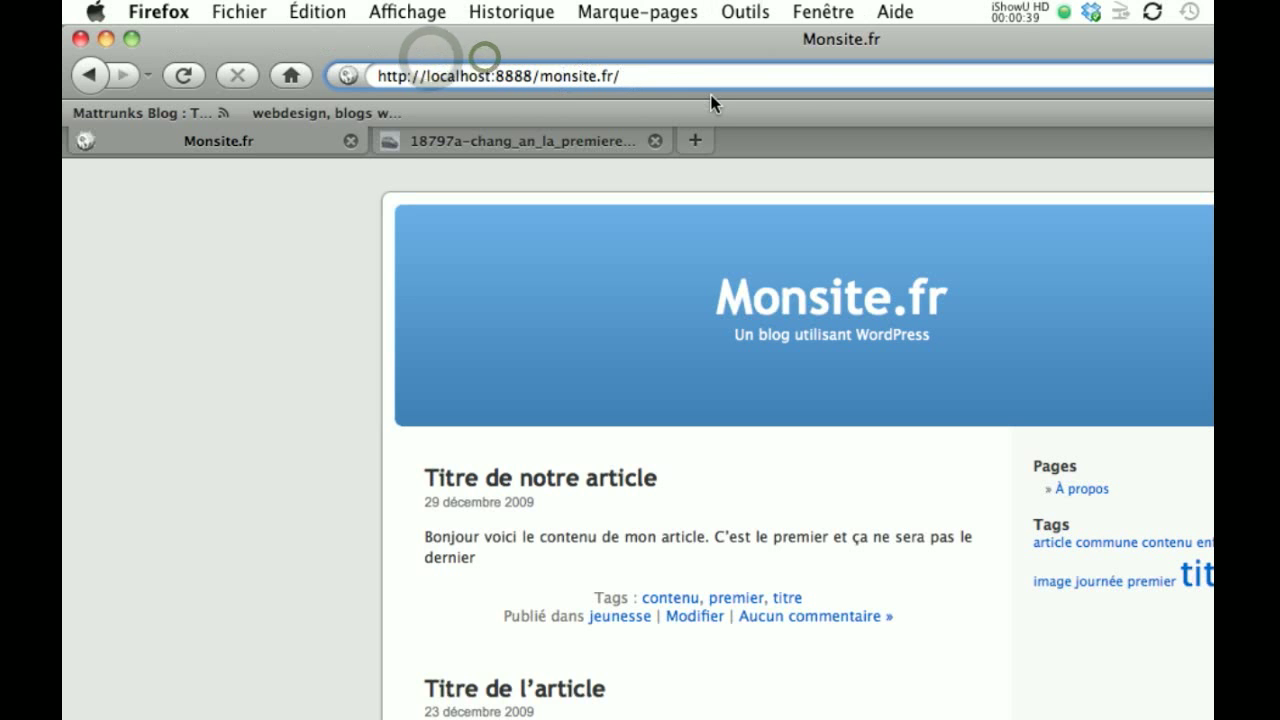
text(wp)
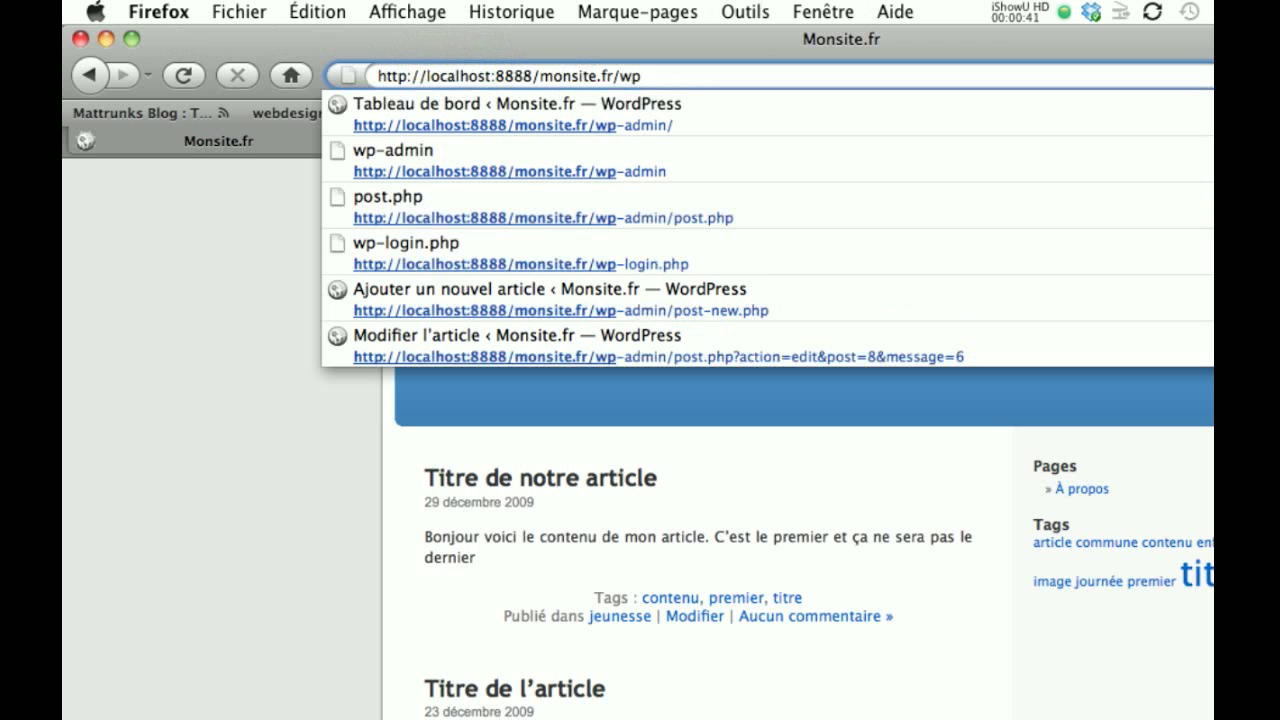
text(-admin)
key(Return)
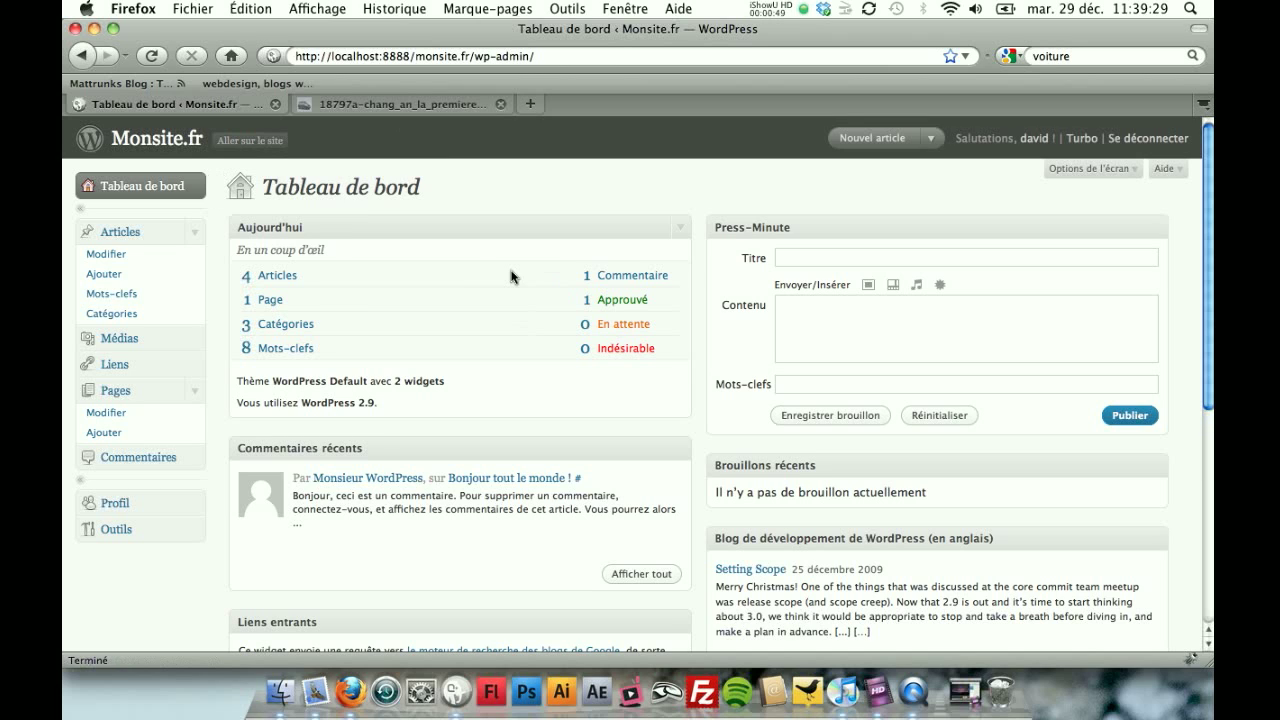
click(100, 263)
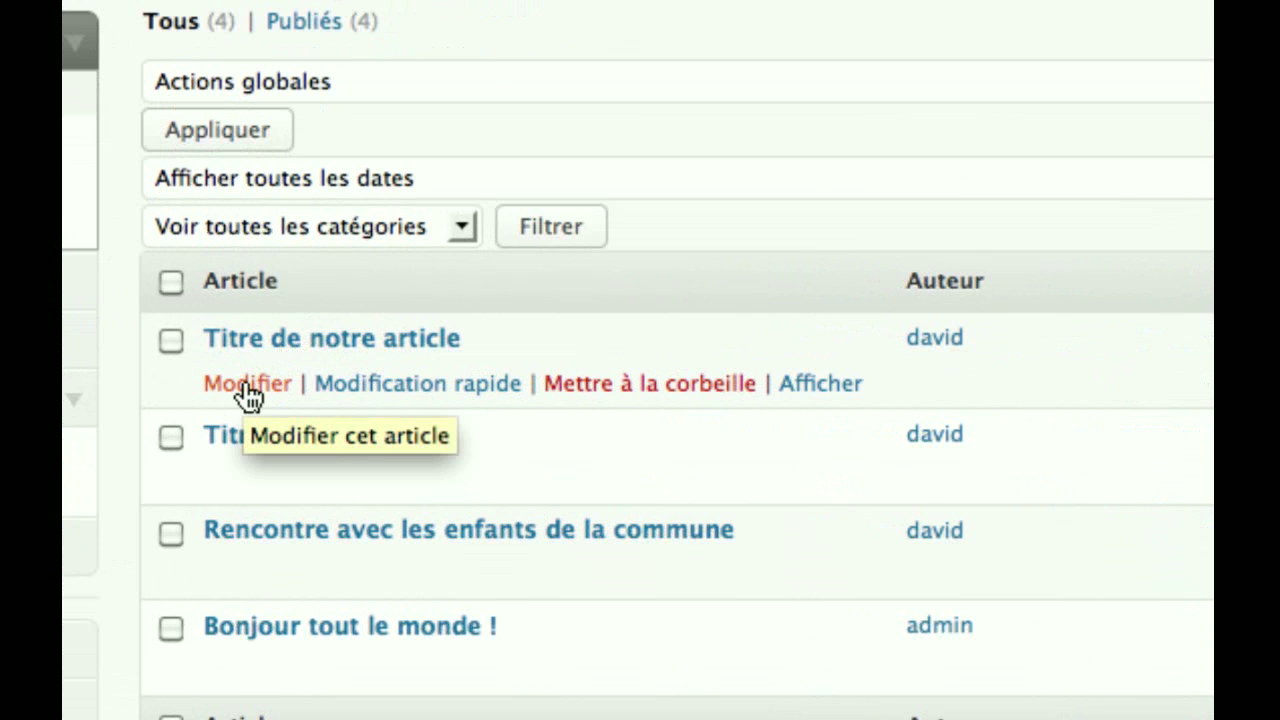
click(245, 388)
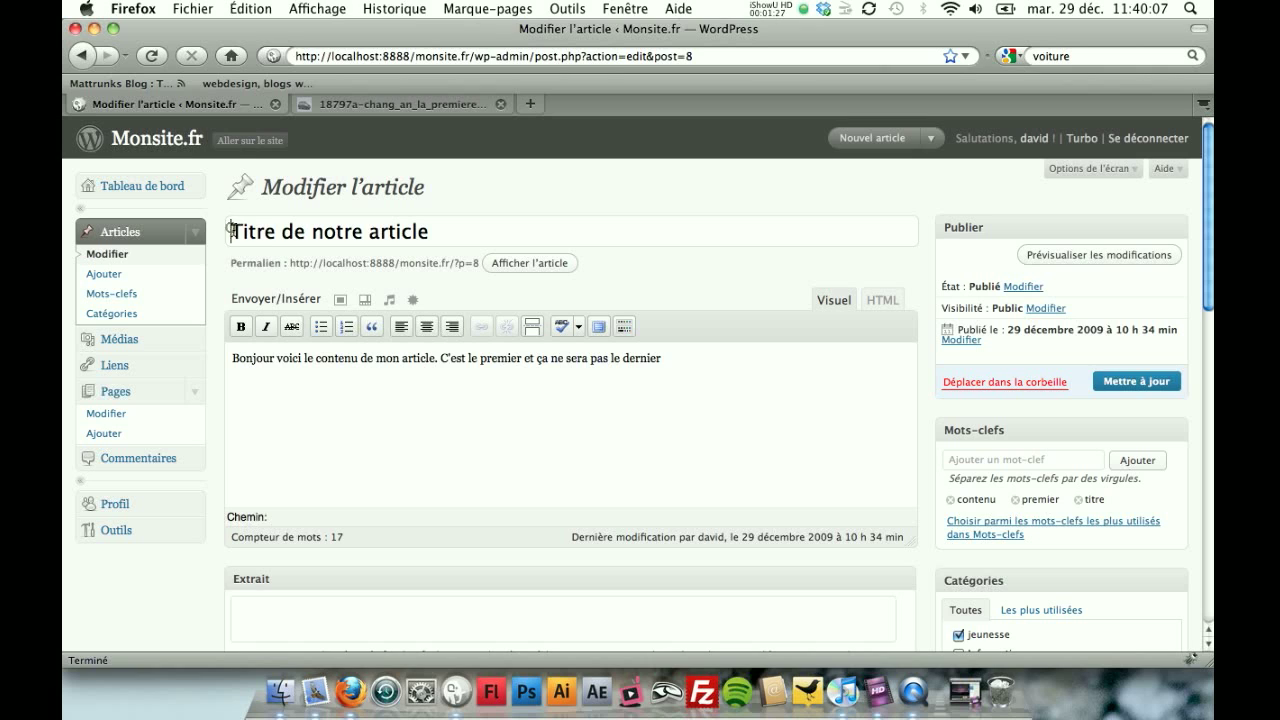
Add an empty line below the article's body text and another above it, leaving the cursor in the upper one.
drag(230, 231, 491, 229)
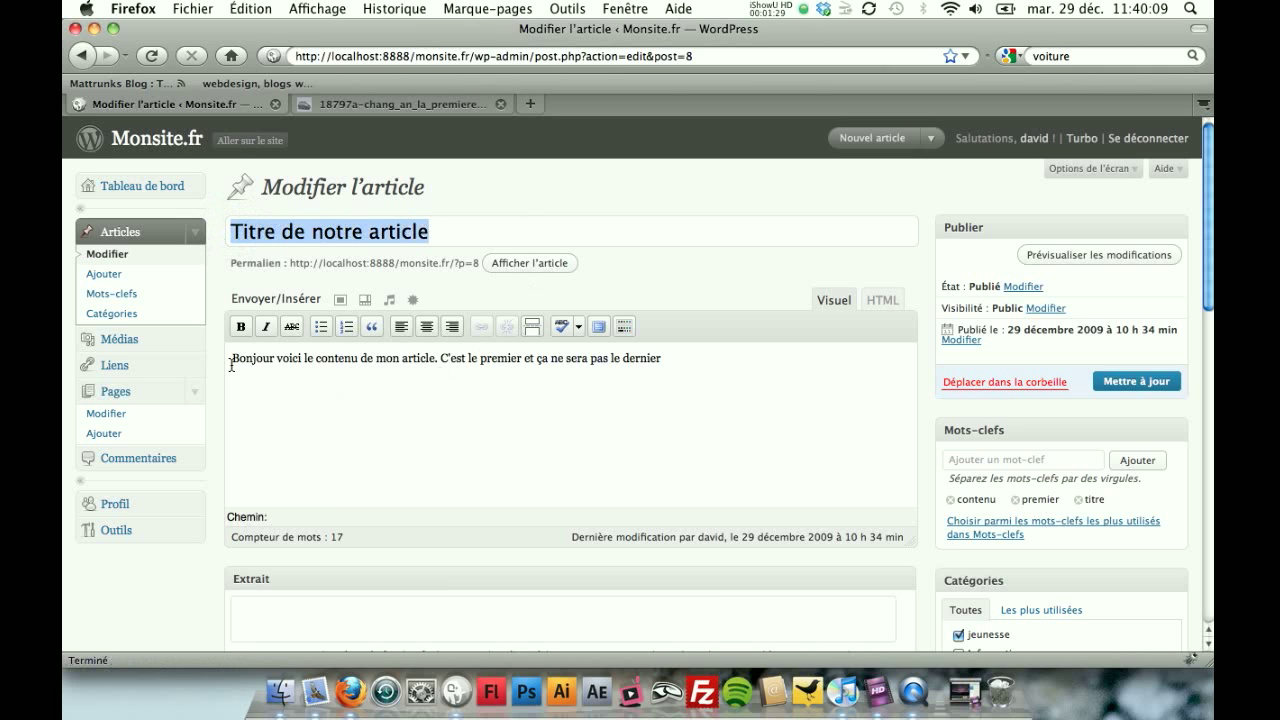
drag(233, 363, 658, 357)
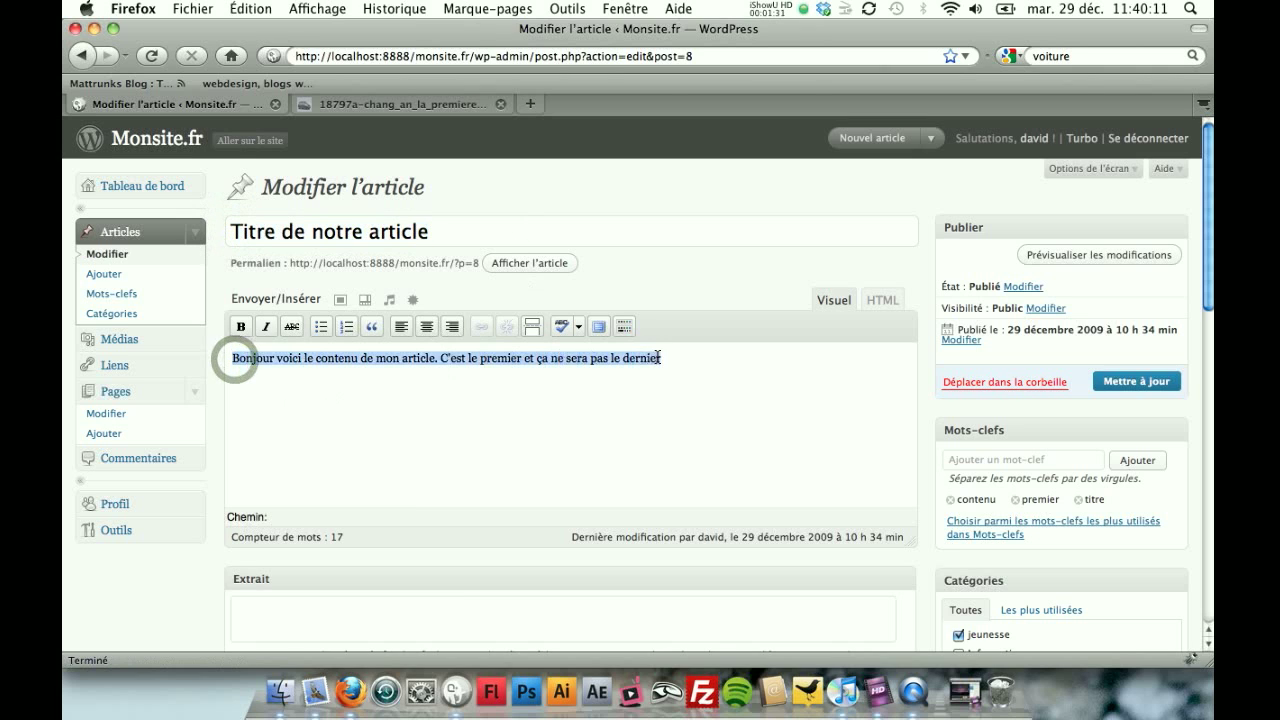
click(670, 358)
key(Return)
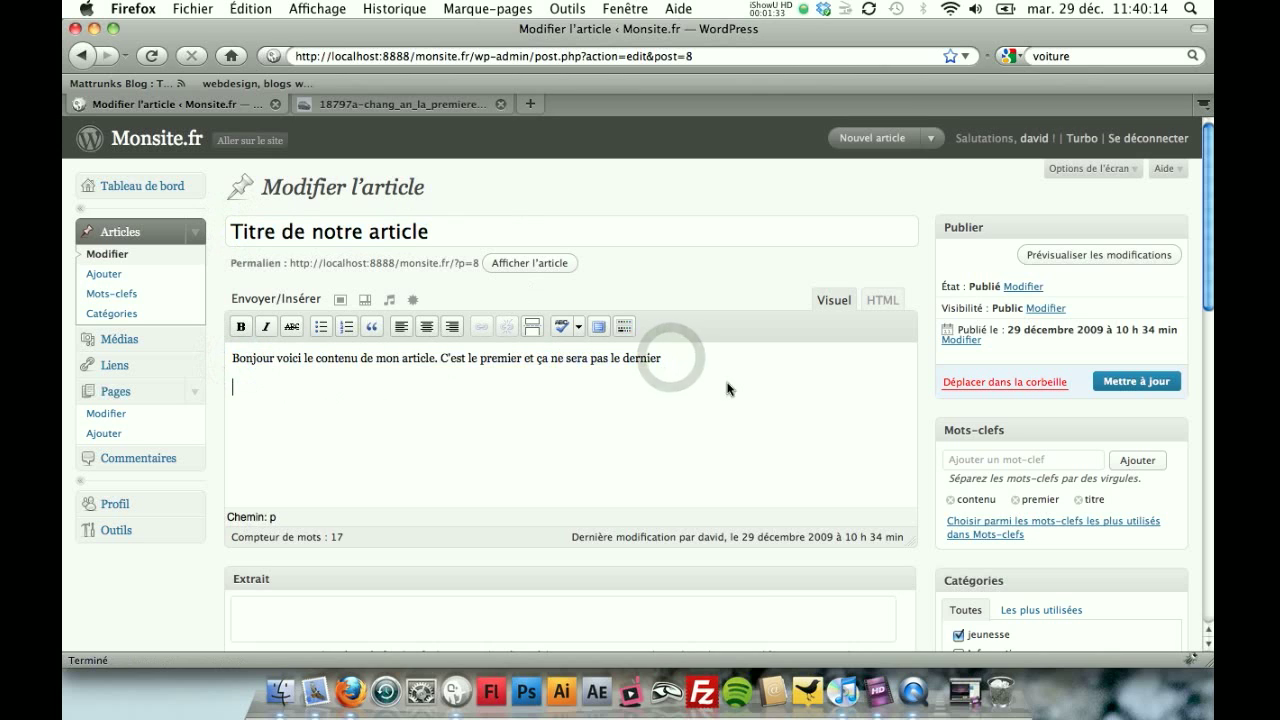
click(232, 358)
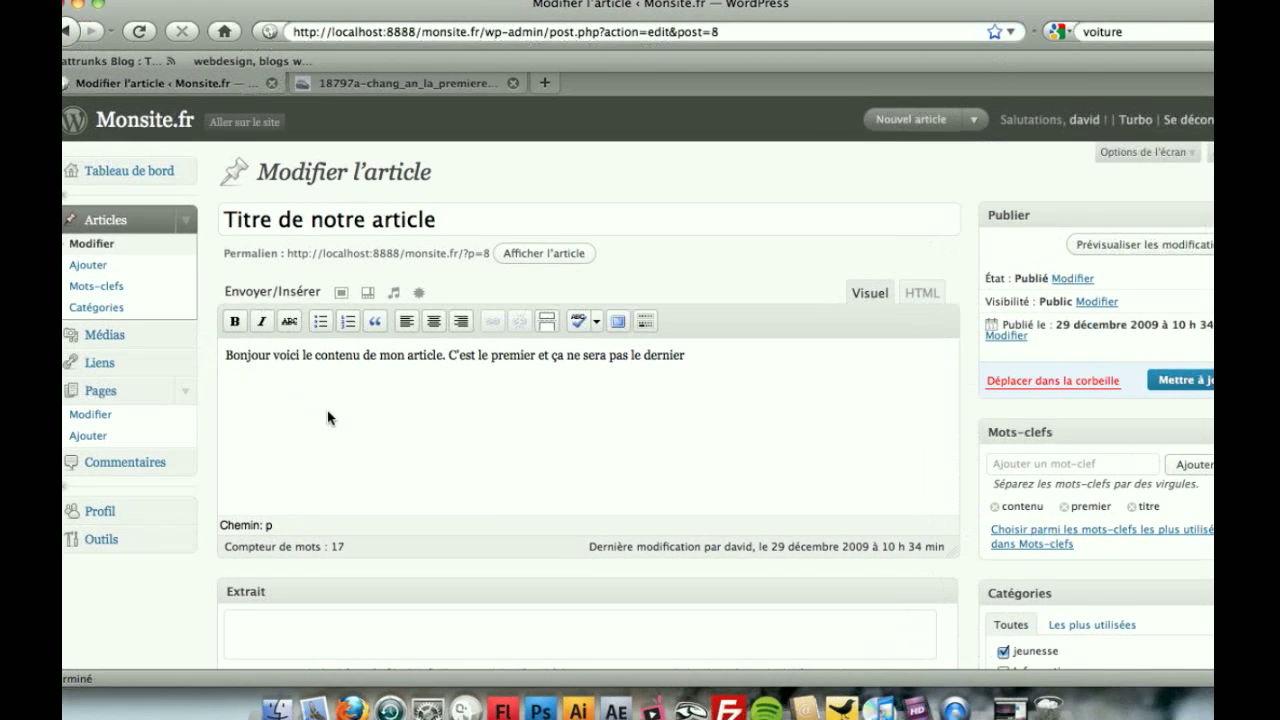
key(Return)
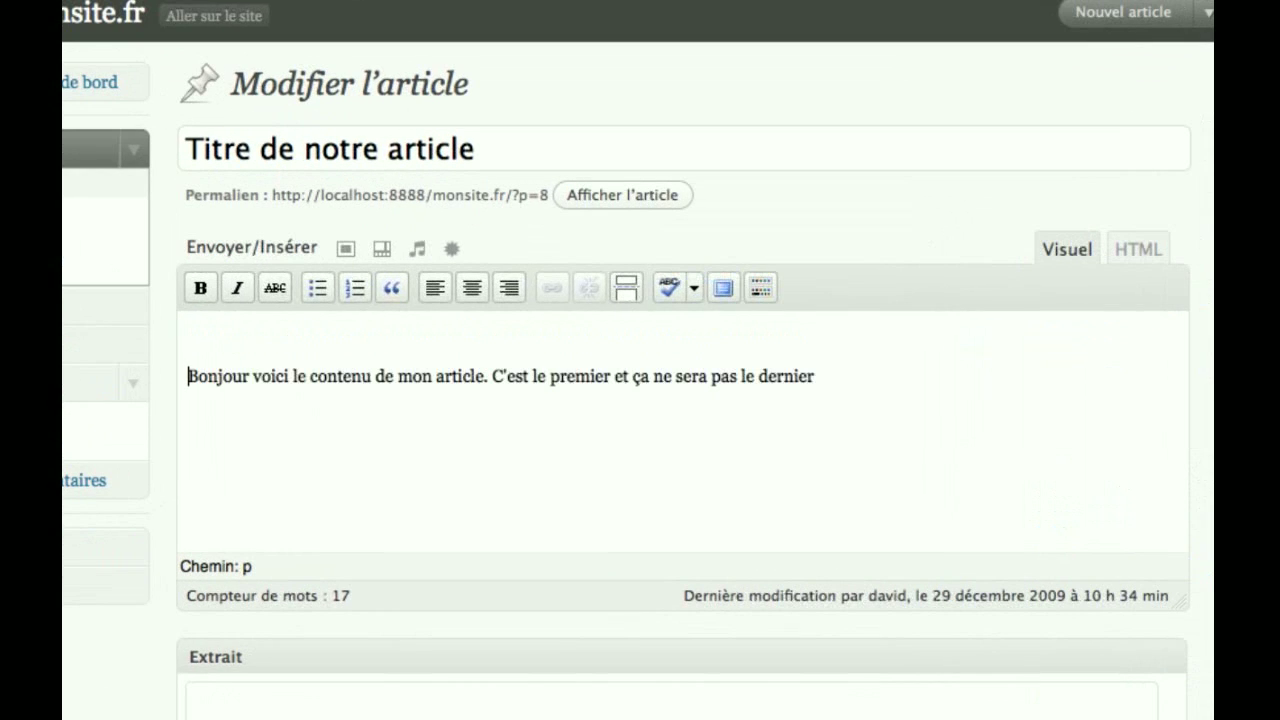
click(253, 333)
Upload the picture voiture.jpg from the computer's Images folder as a new image for the article.
click(349, 253)
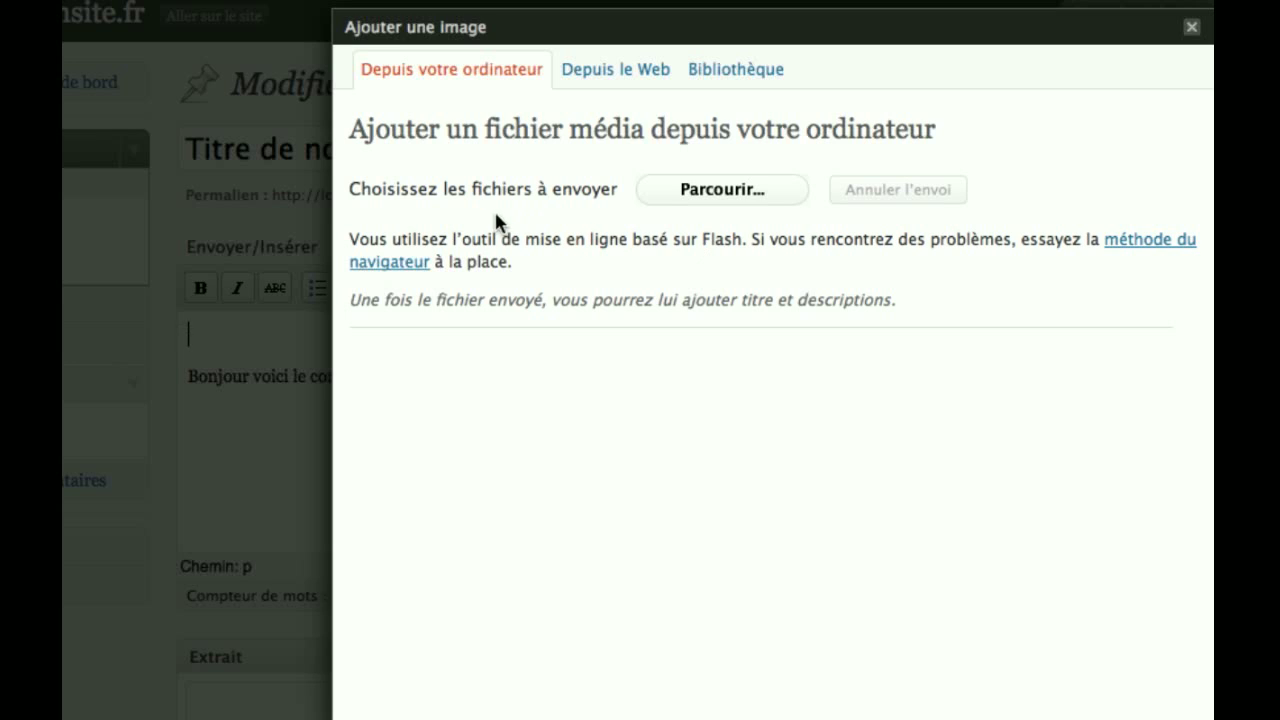
click(700, 184)
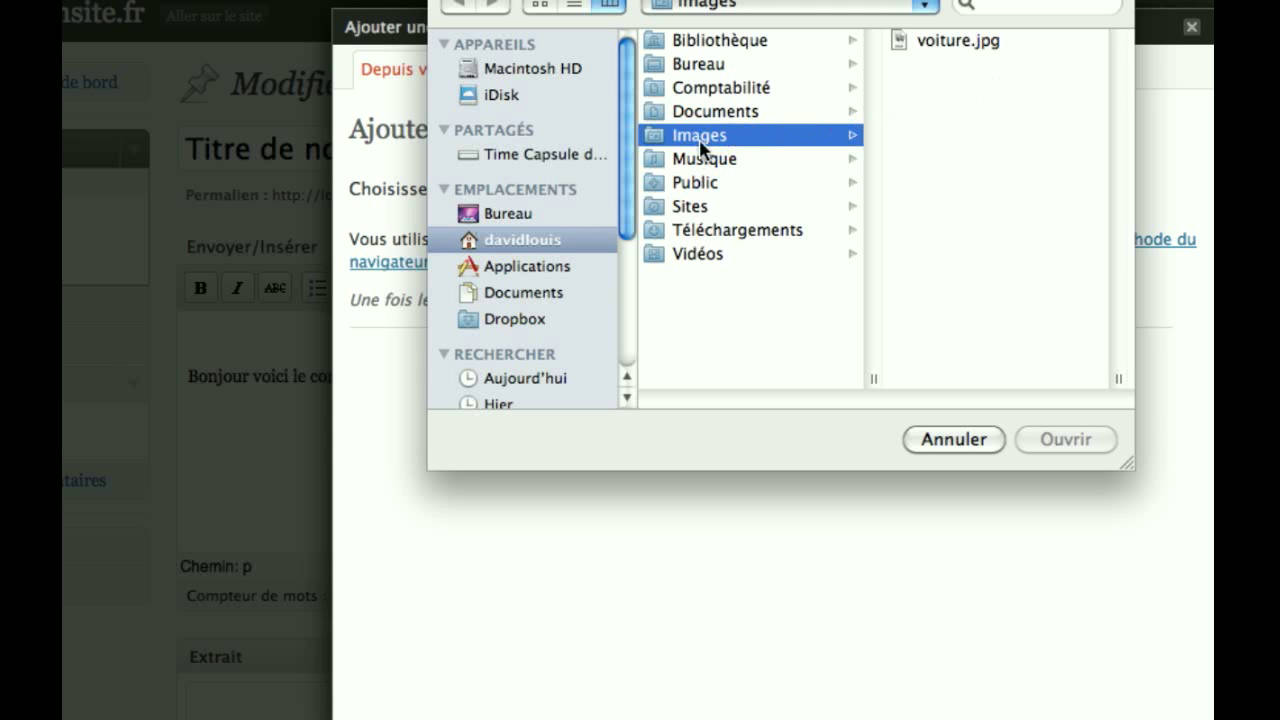
click(929, 46)
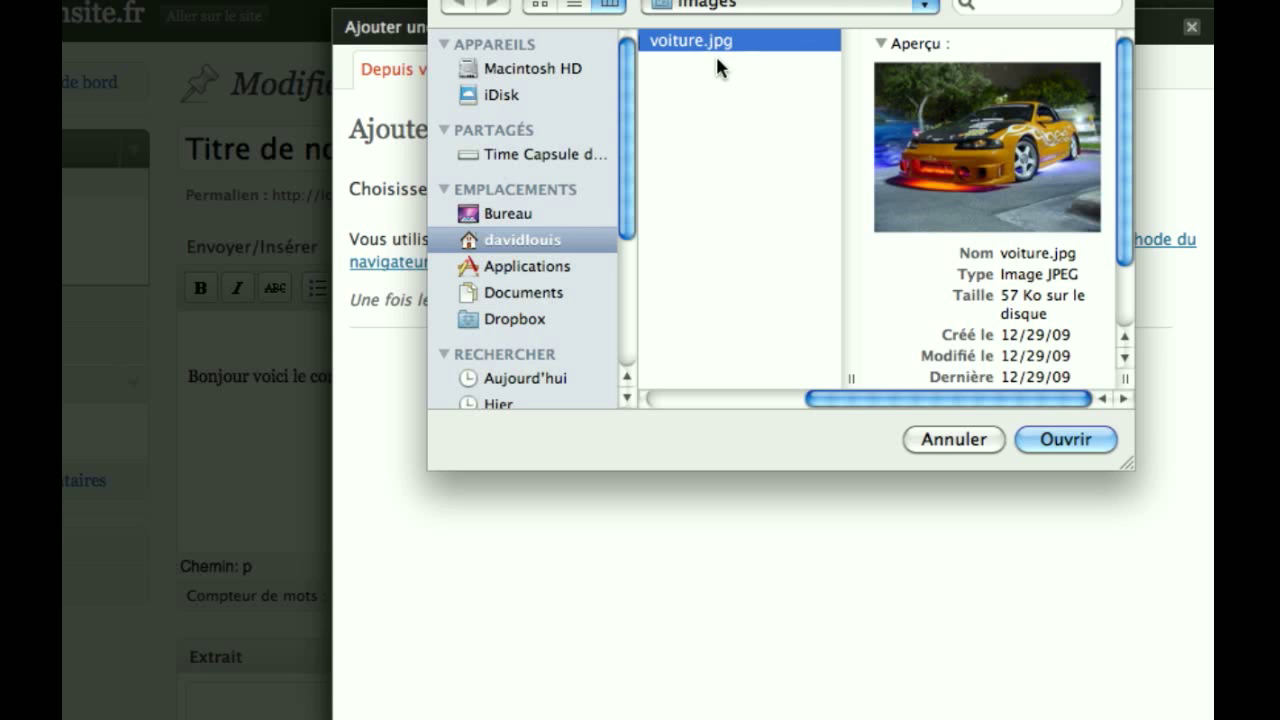
click(1068, 440)
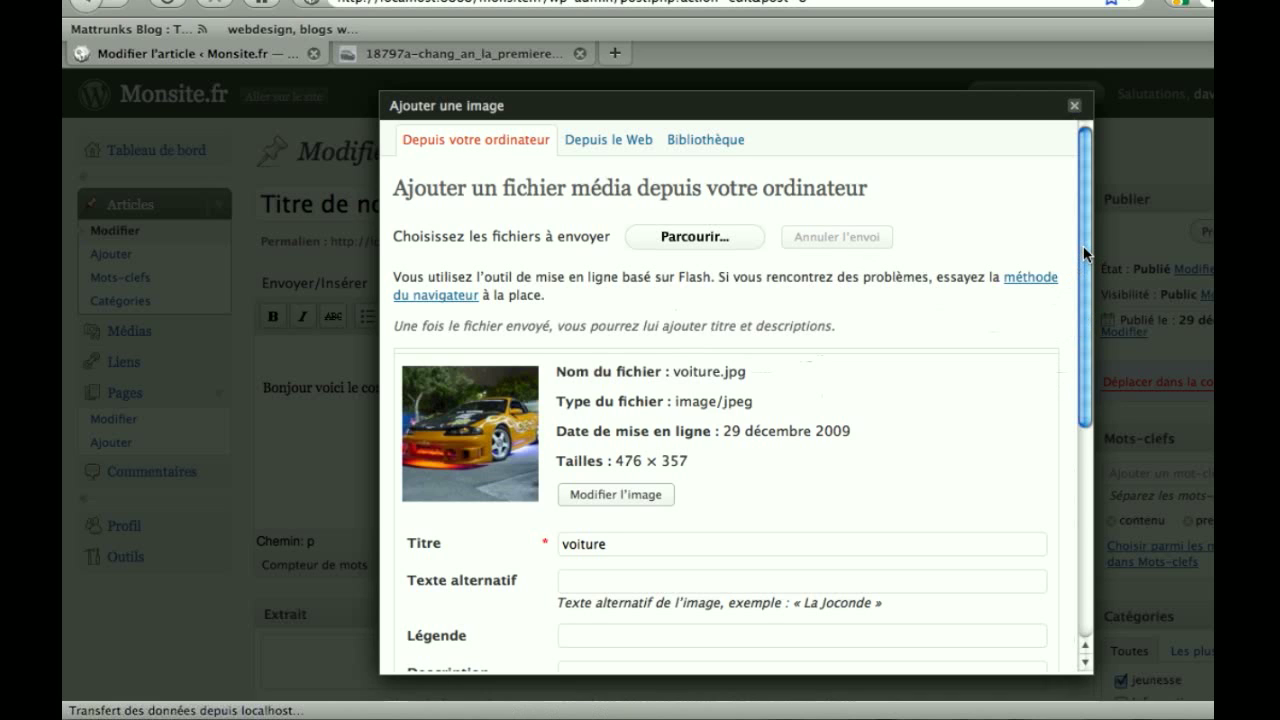
Set both the title and the alternative text of the uploaded image to "voiture de course".
drag(1084, 252, 1094, 363)
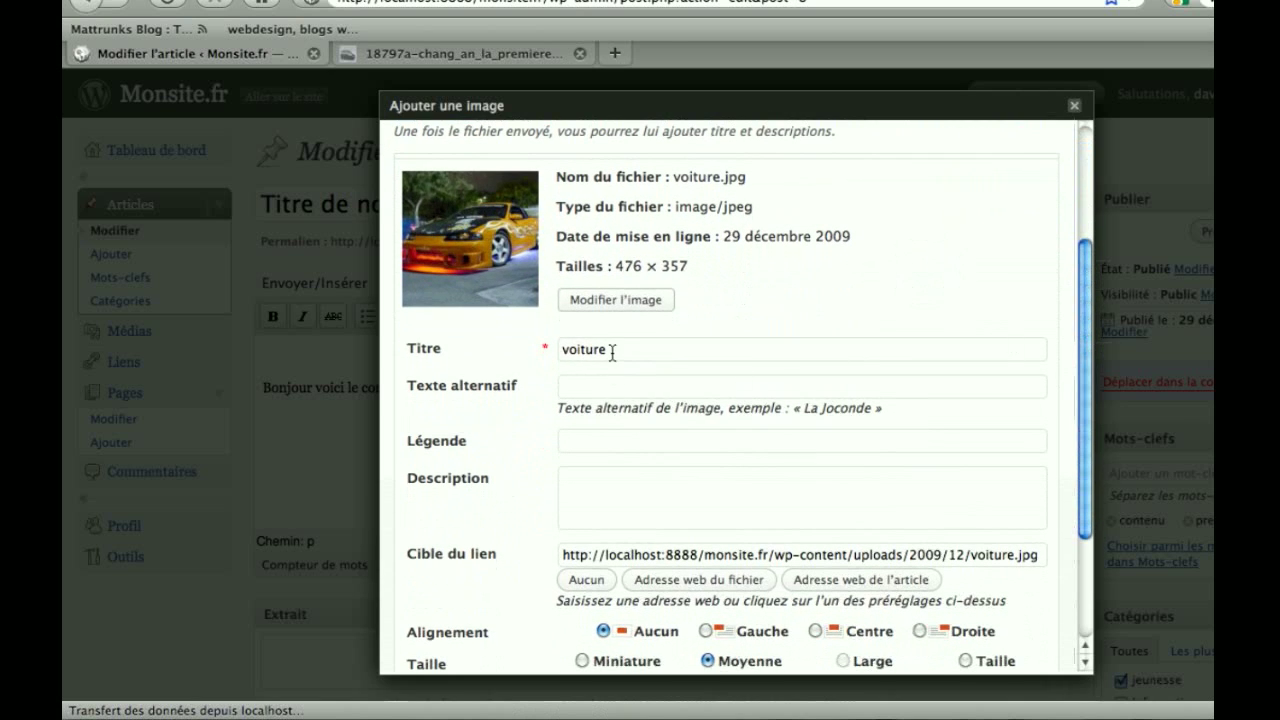
click(527, 354)
text(vo)
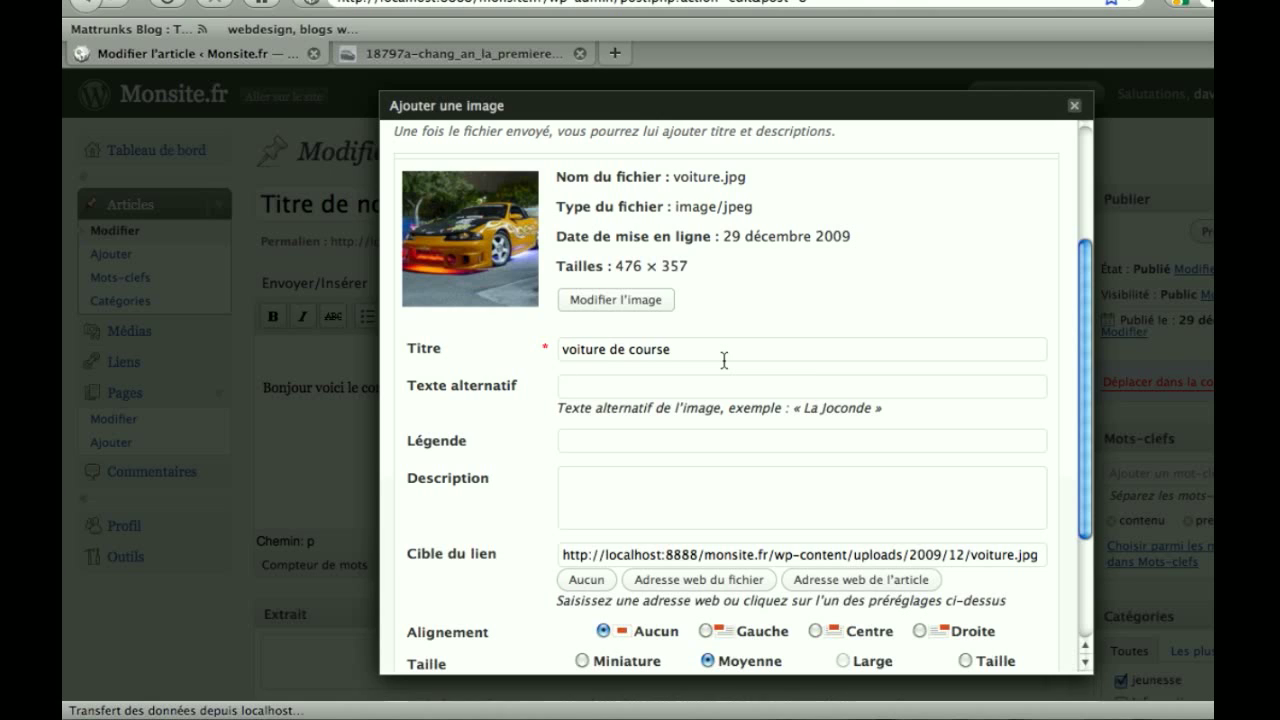
text(voiture de course)
Clear the image's link target, choose the original size (476 × 357) and insert the image into the article.
scroll(854, 423, down, 3)
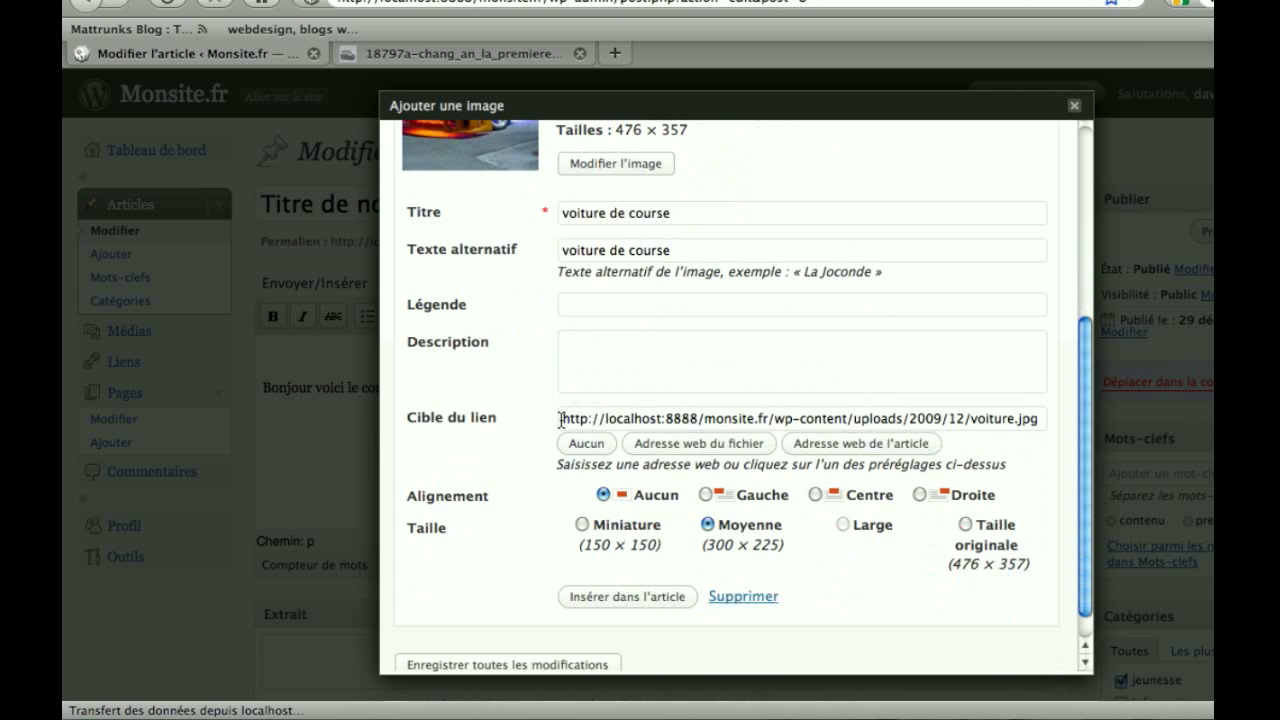
drag(561, 419, 1036, 419)
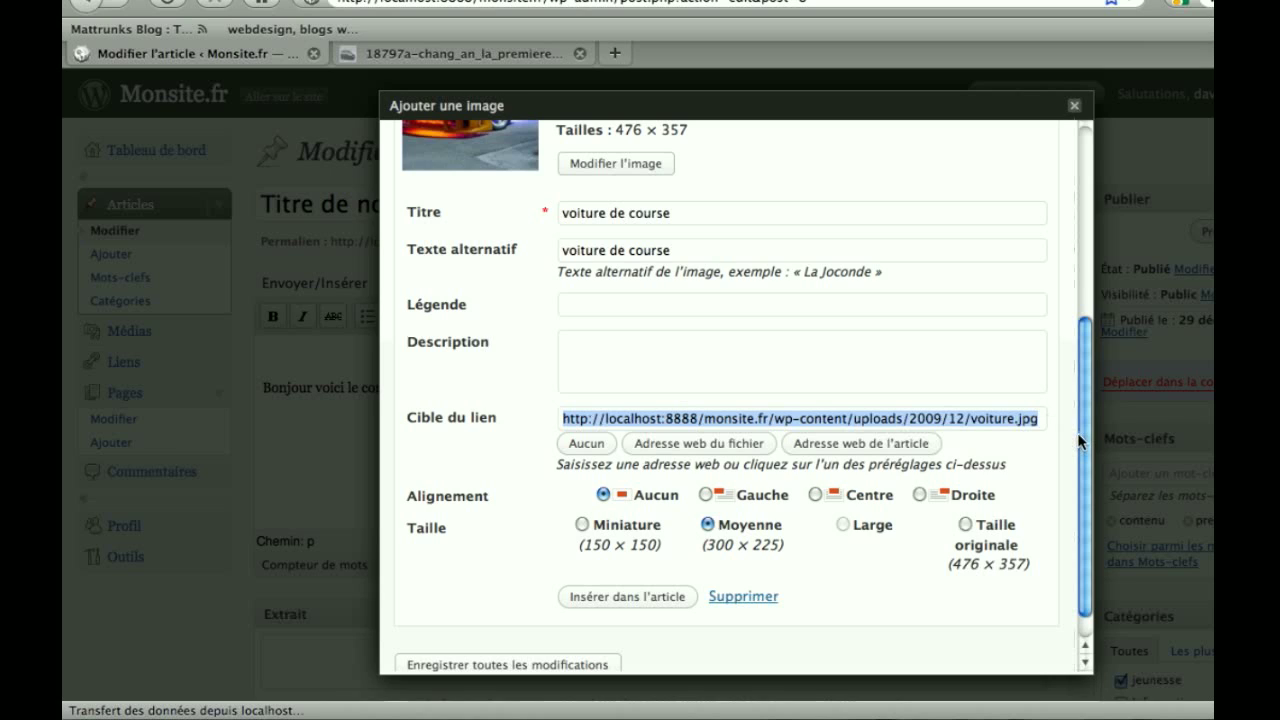
key(BackSpace)
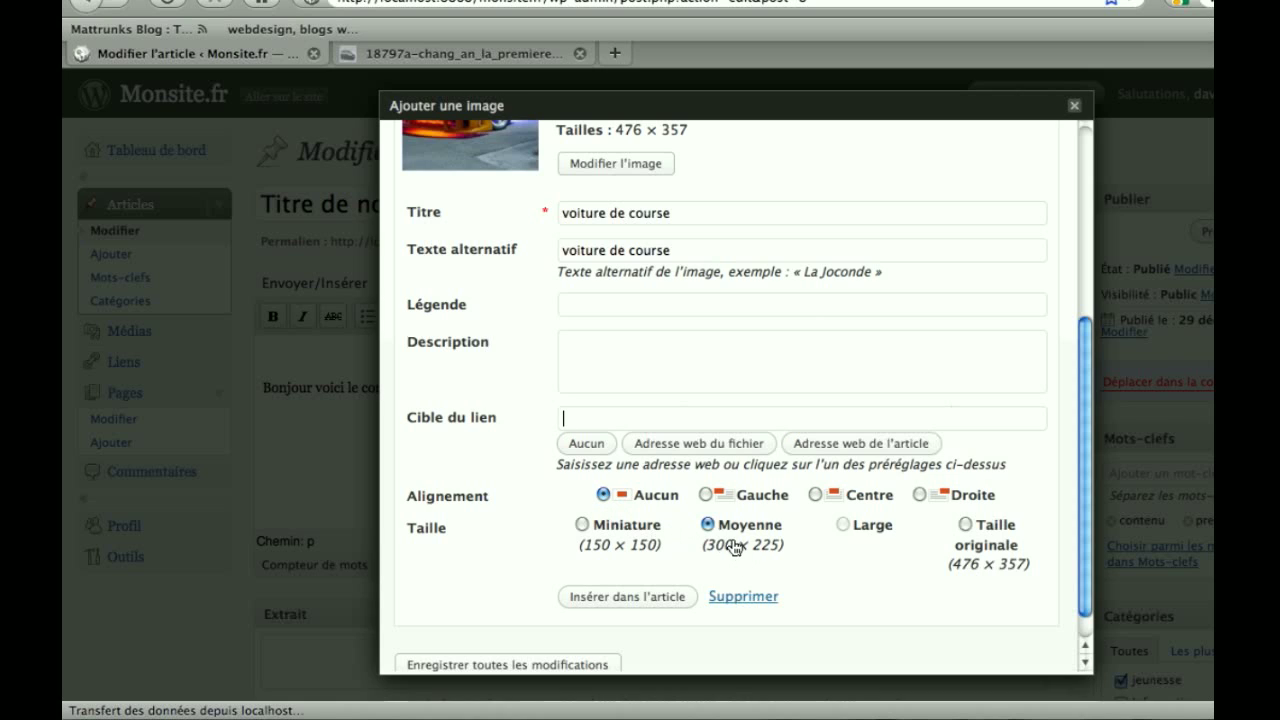
click(965, 525)
click(632, 598)
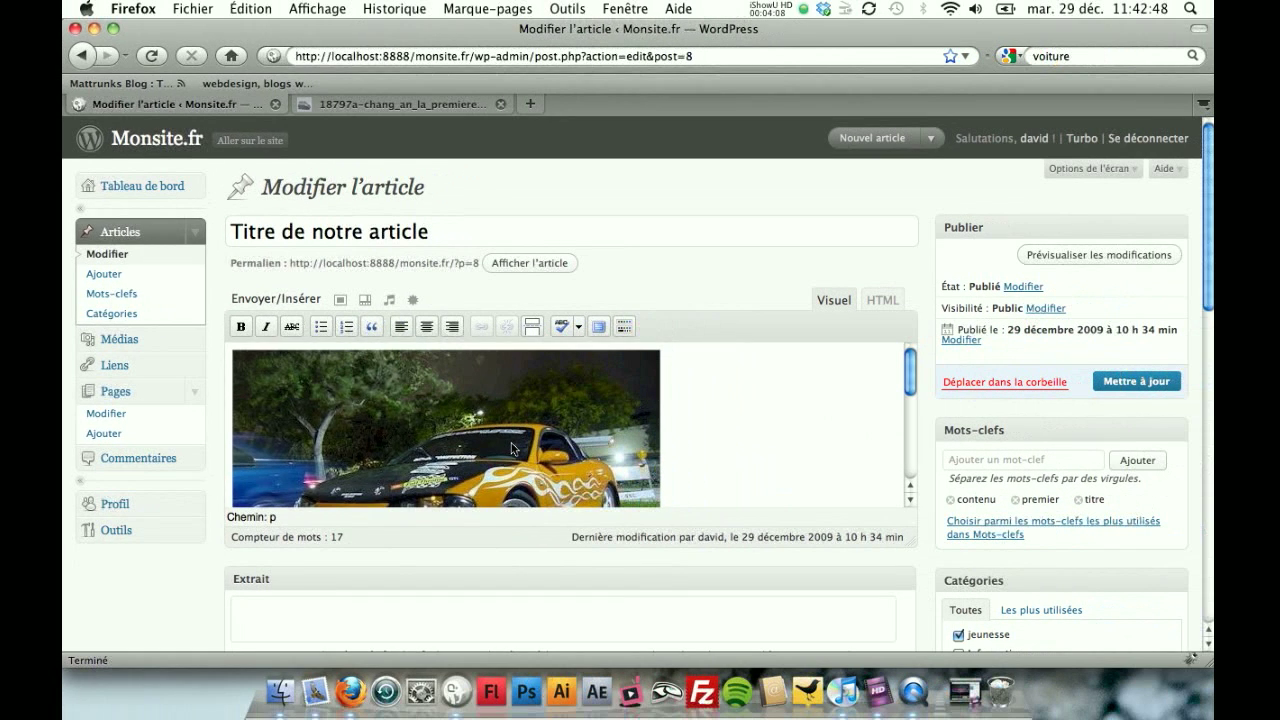
Switch the article's visual editor to full-screen mode.
click(512, 448)
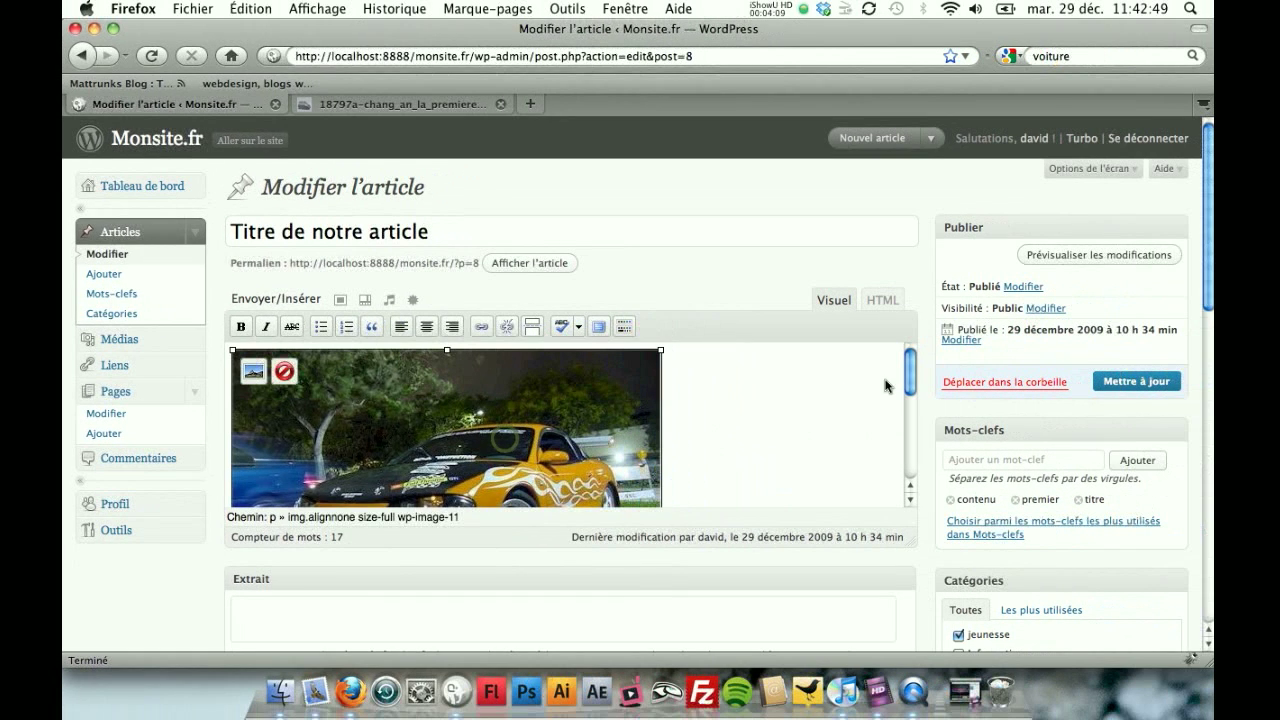
drag(909, 363, 915, 455)
right_click(915, 456)
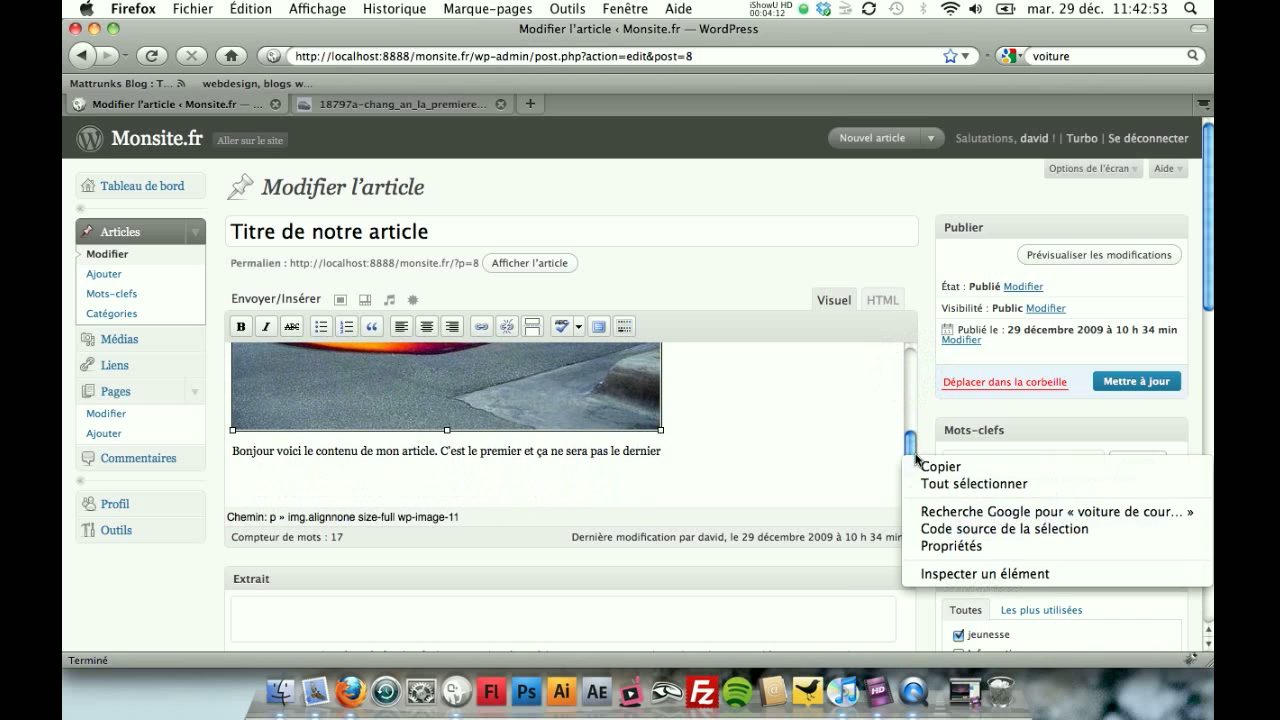
click(862, 431)
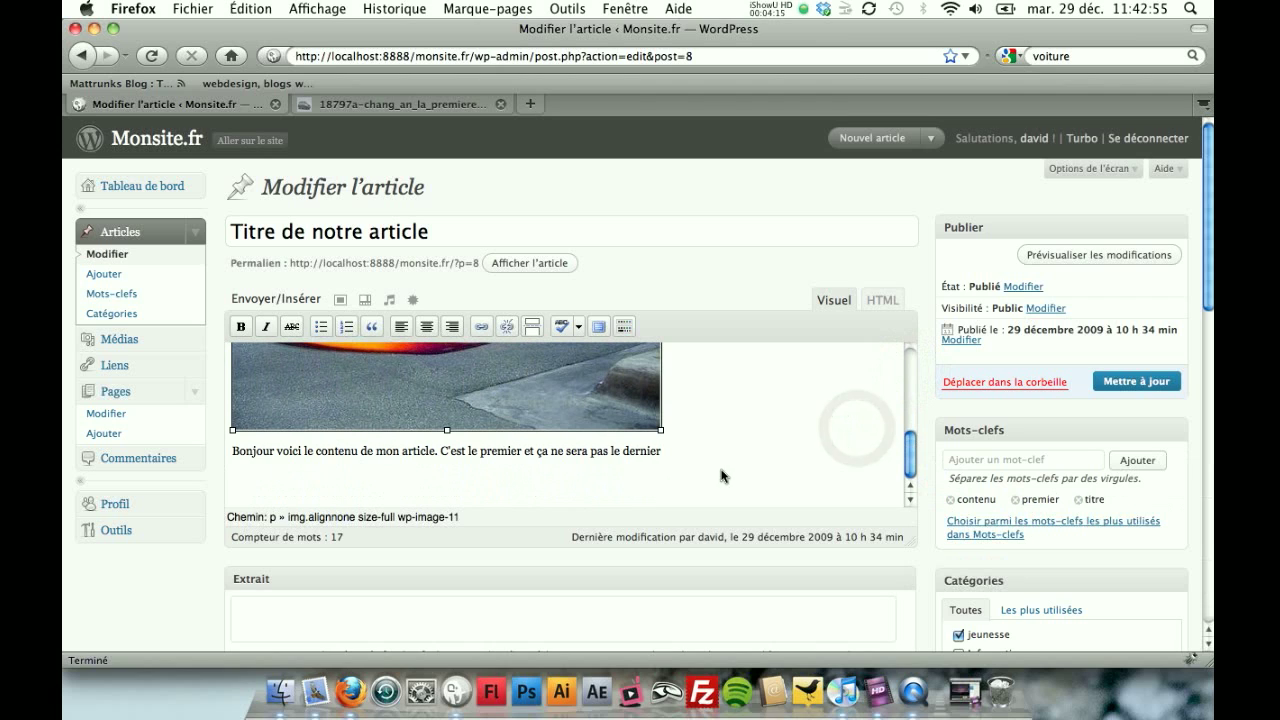
click(909, 458)
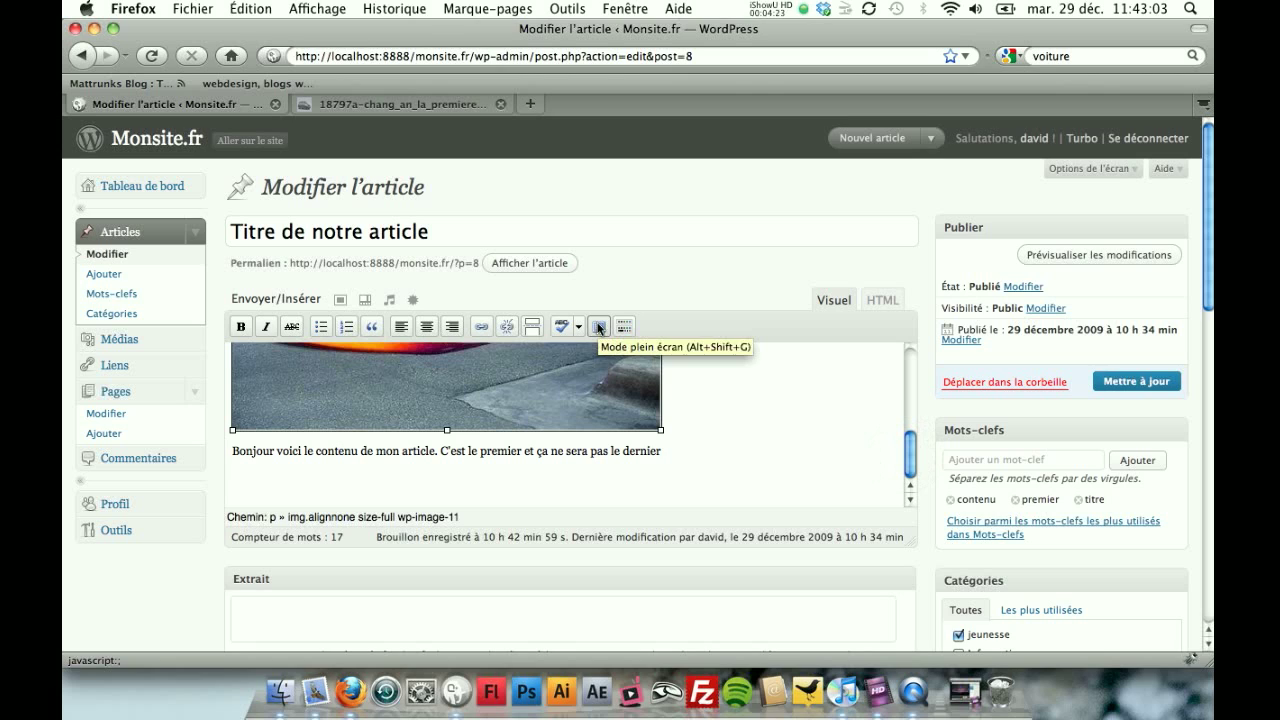
click(598, 328)
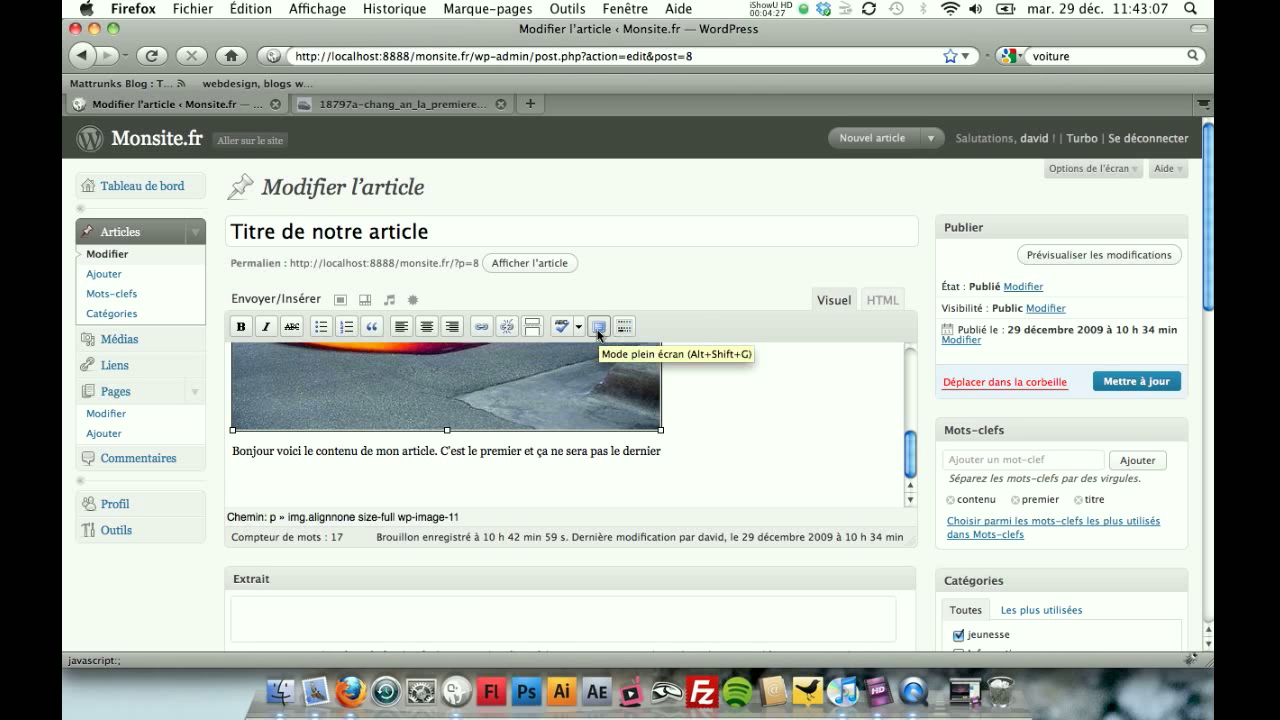
click(598, 328)
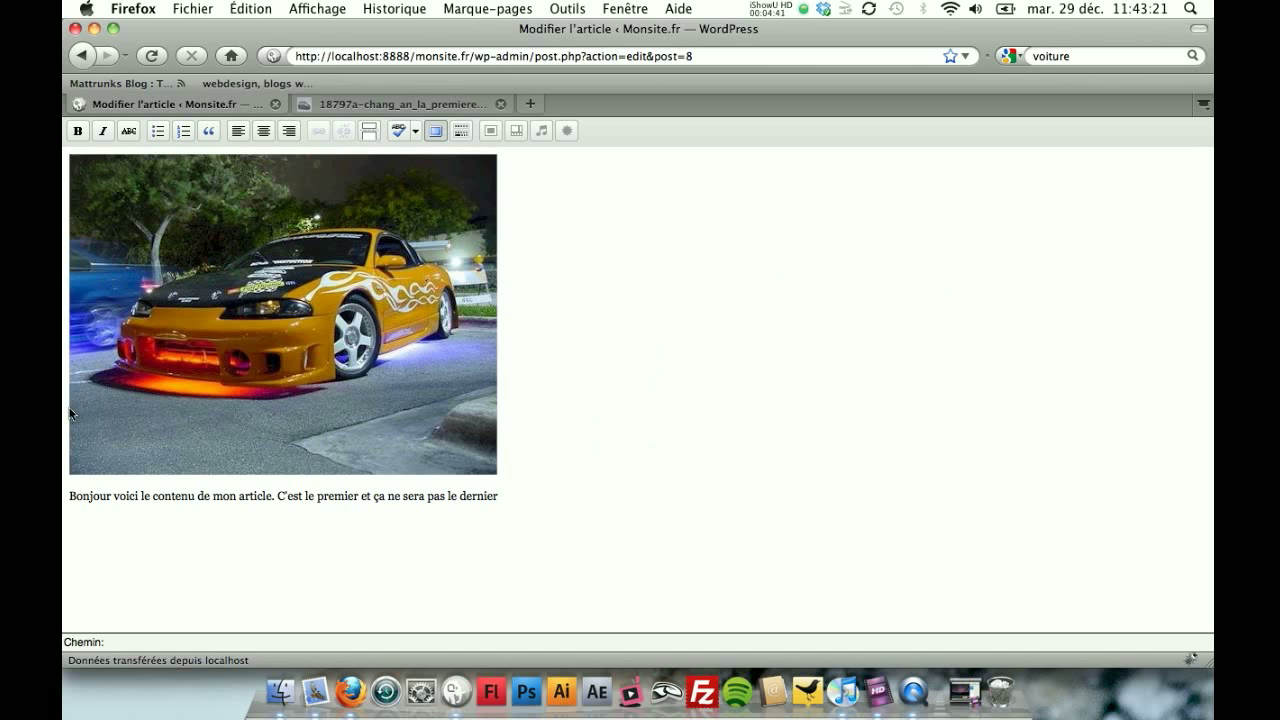
Append "hkjsqhsqhjksq qsjqshjks." to the body text and add the filler paragraphs "kjqsjlsqjkl", "KSQkjqsjkl" and "sqjqsjkqsjksqjksq." below it.
click(515, 495)
text(hkjsqhsqhjksq qsjqshjks)
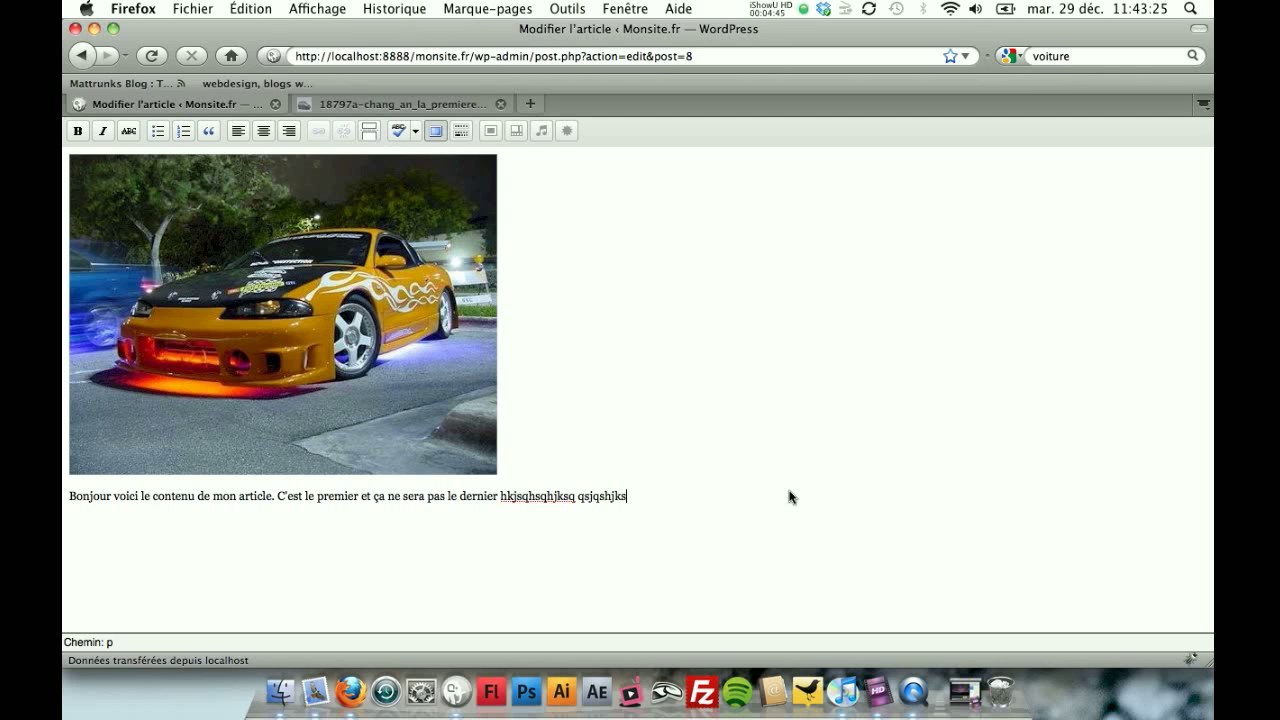
text(.  kjqsjlsqjkl)
key(Return)
text(KSQkjqsjkl)
key(Return)
key(Return)
key(Return)
text(sqjqsjkqsjksqjksq.)
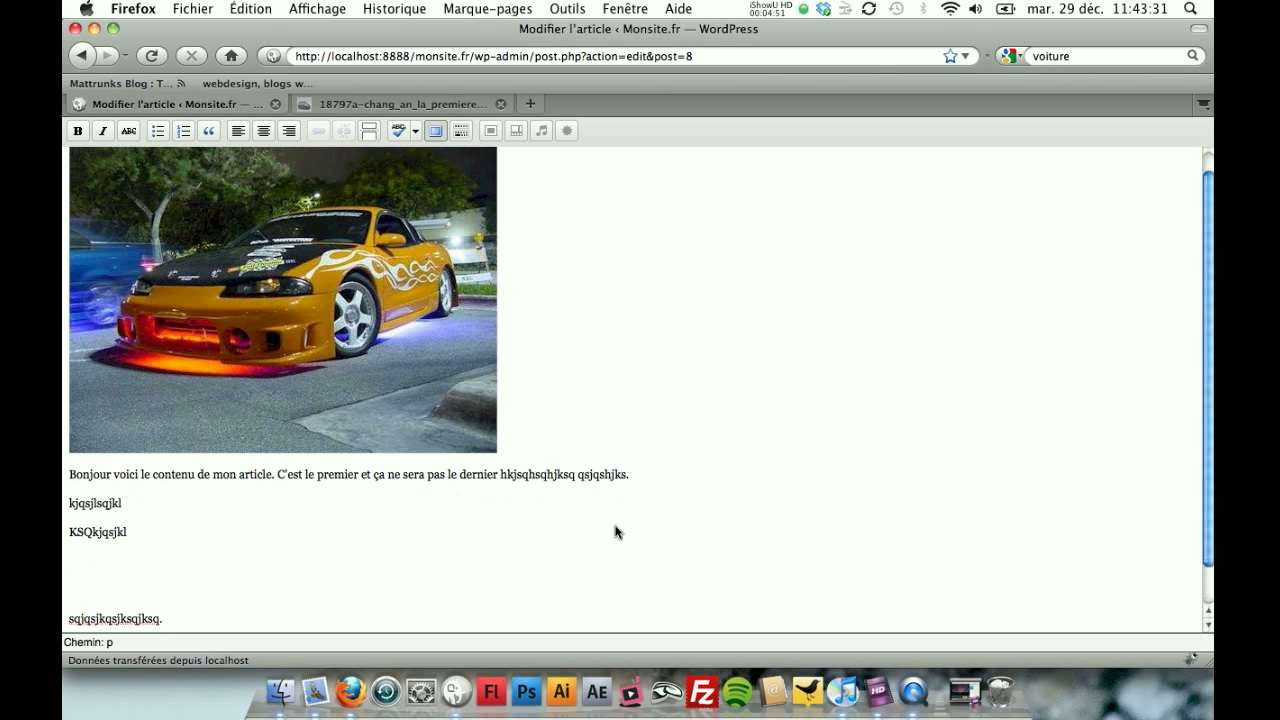
scroll(728, 491, up, 1)
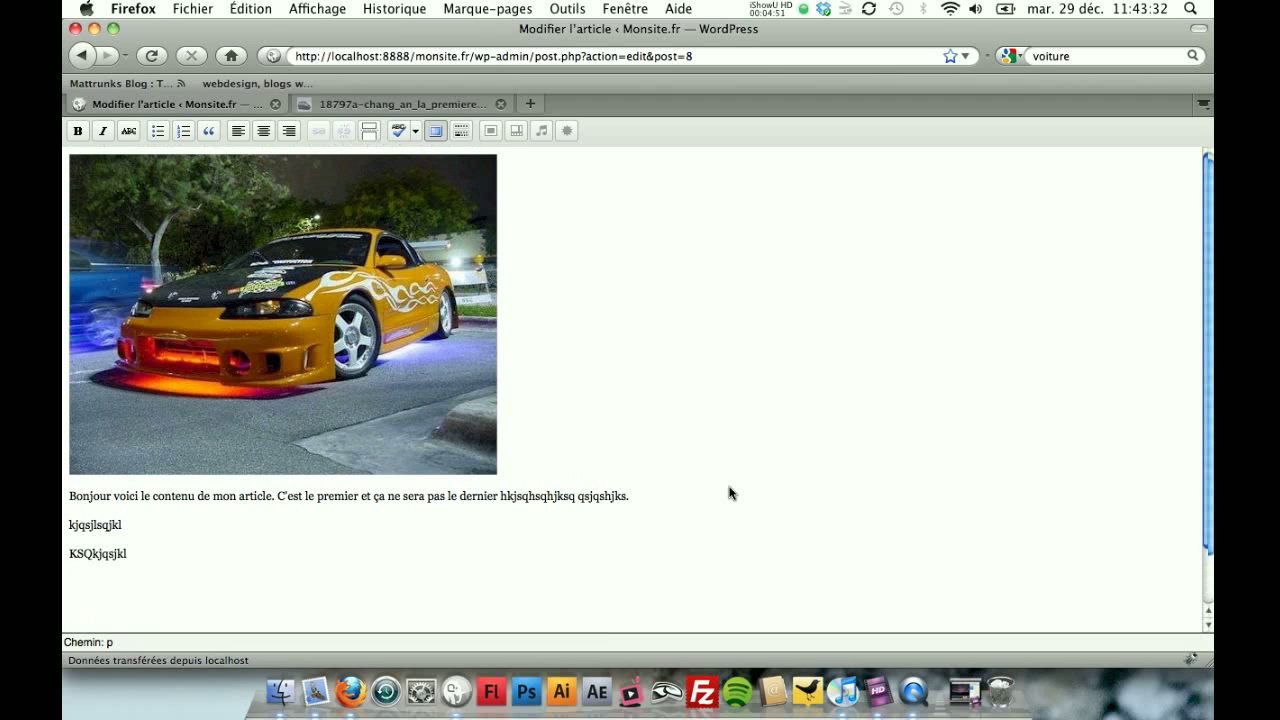
Leave full-screen mode and add empty lines between the car picture and the text below it.
click(437, 136)
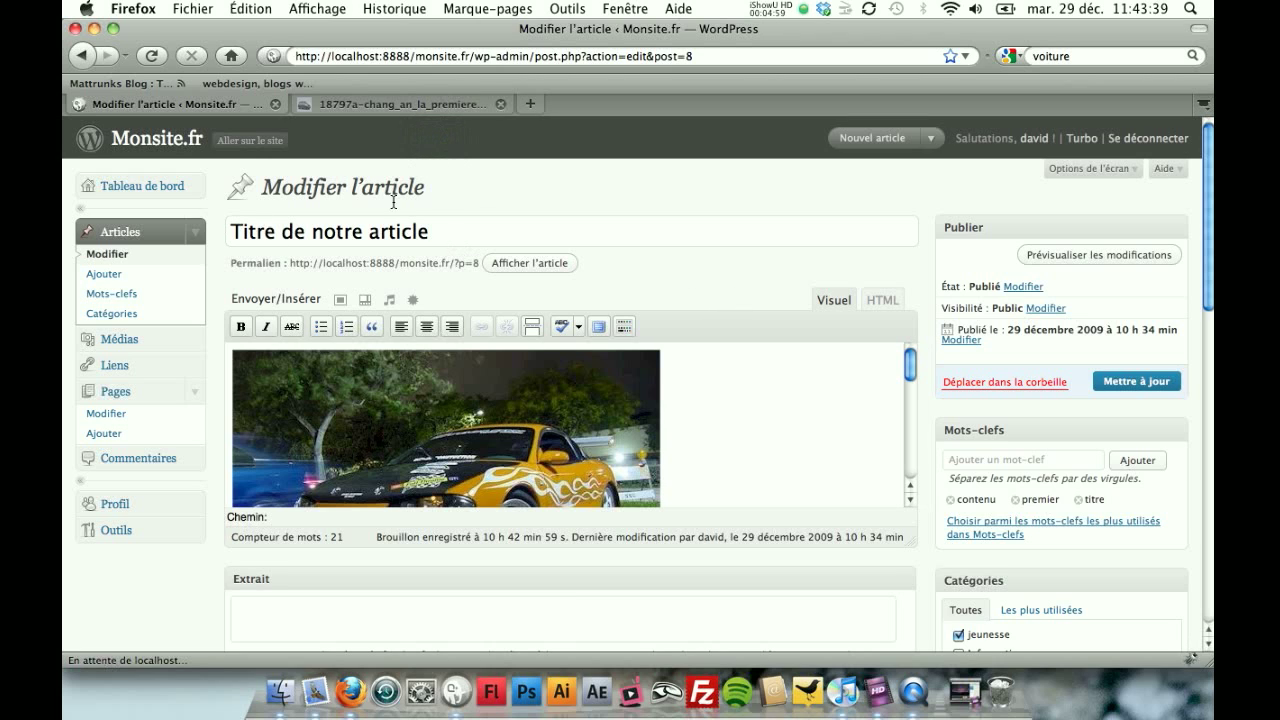
click(1134, 389)
drag(909, 370, 879, 425)
click(709, 405)
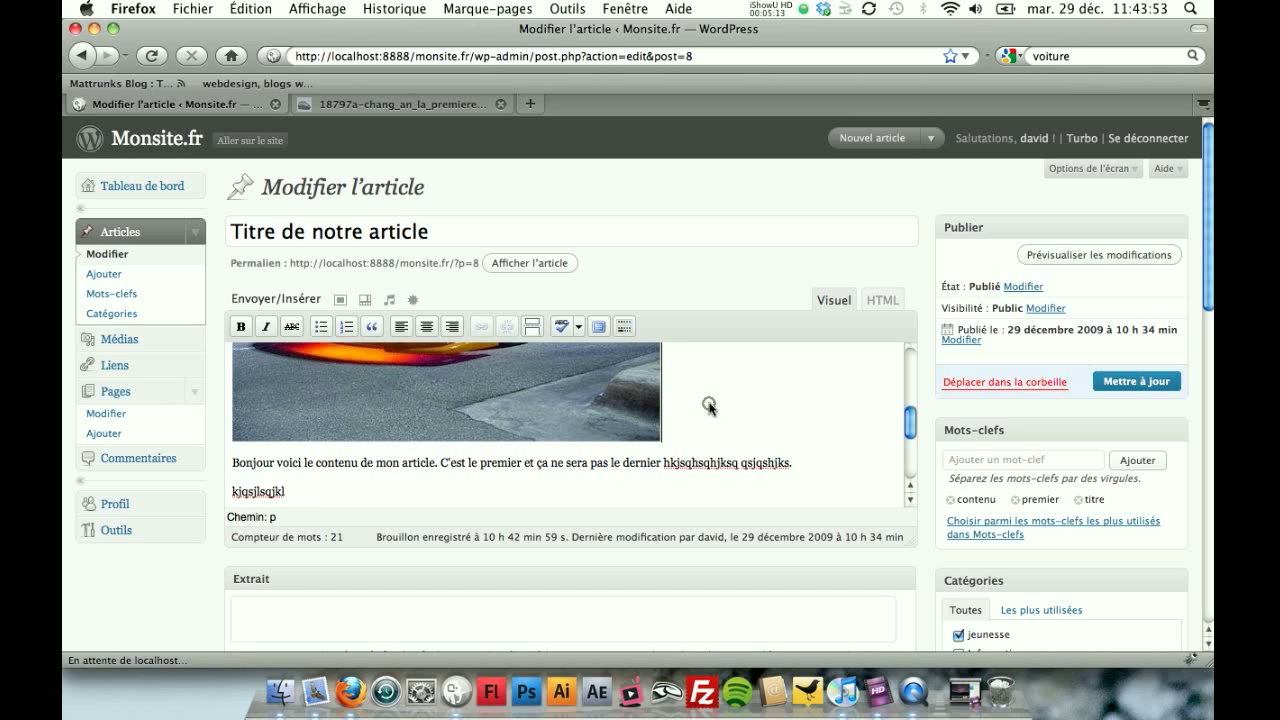
key(Return)
key(Return)
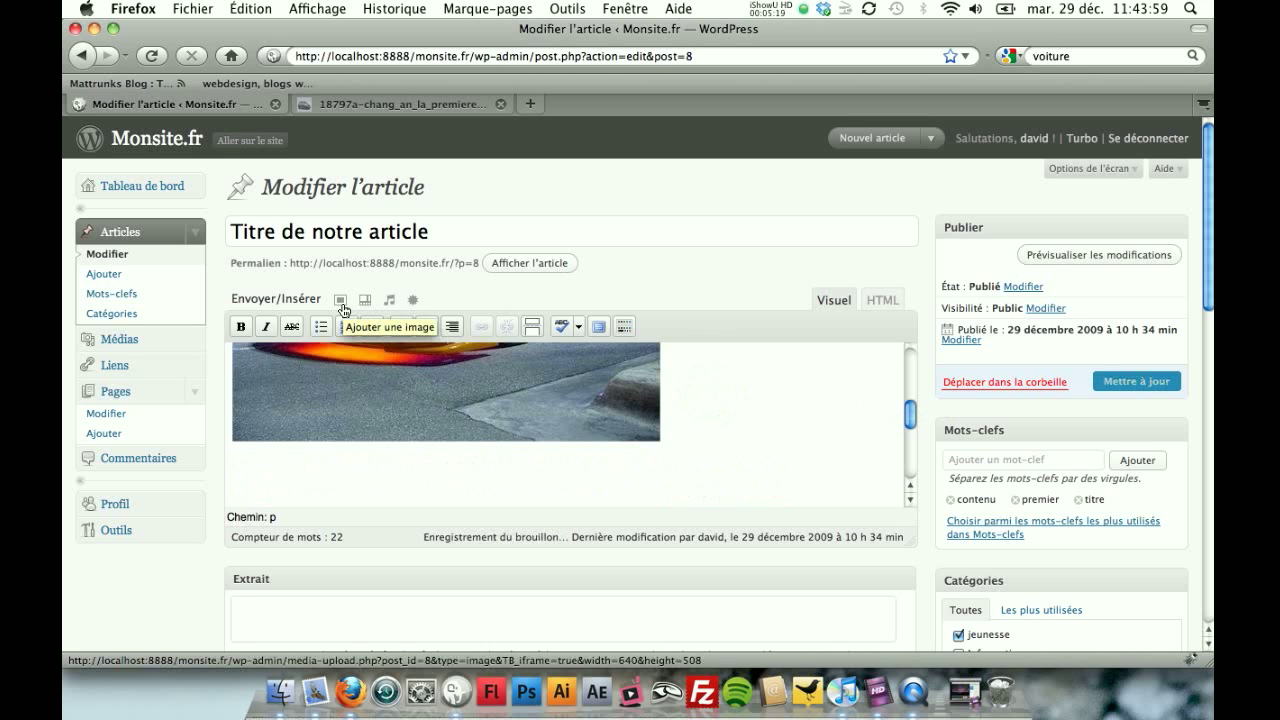
Start adding another image to the article and choose to insert it from a web address.
click(341, 302)
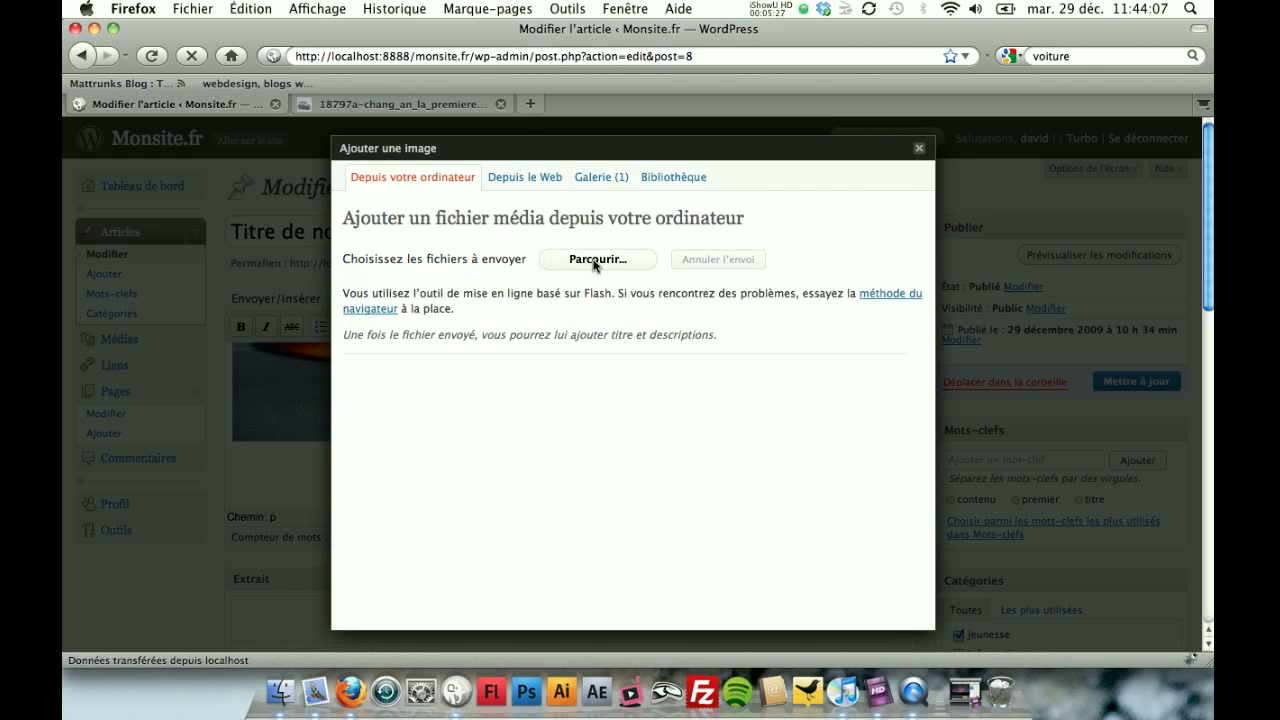
click(520, 185)
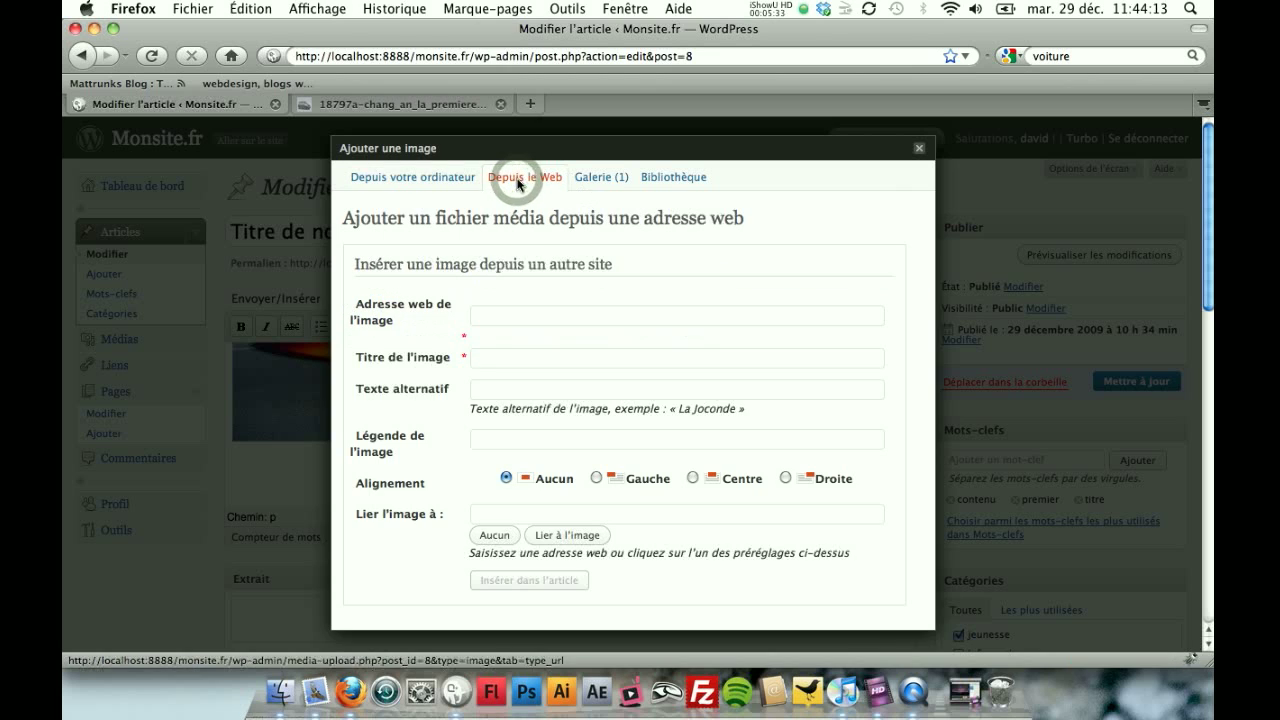
click(515, 317)
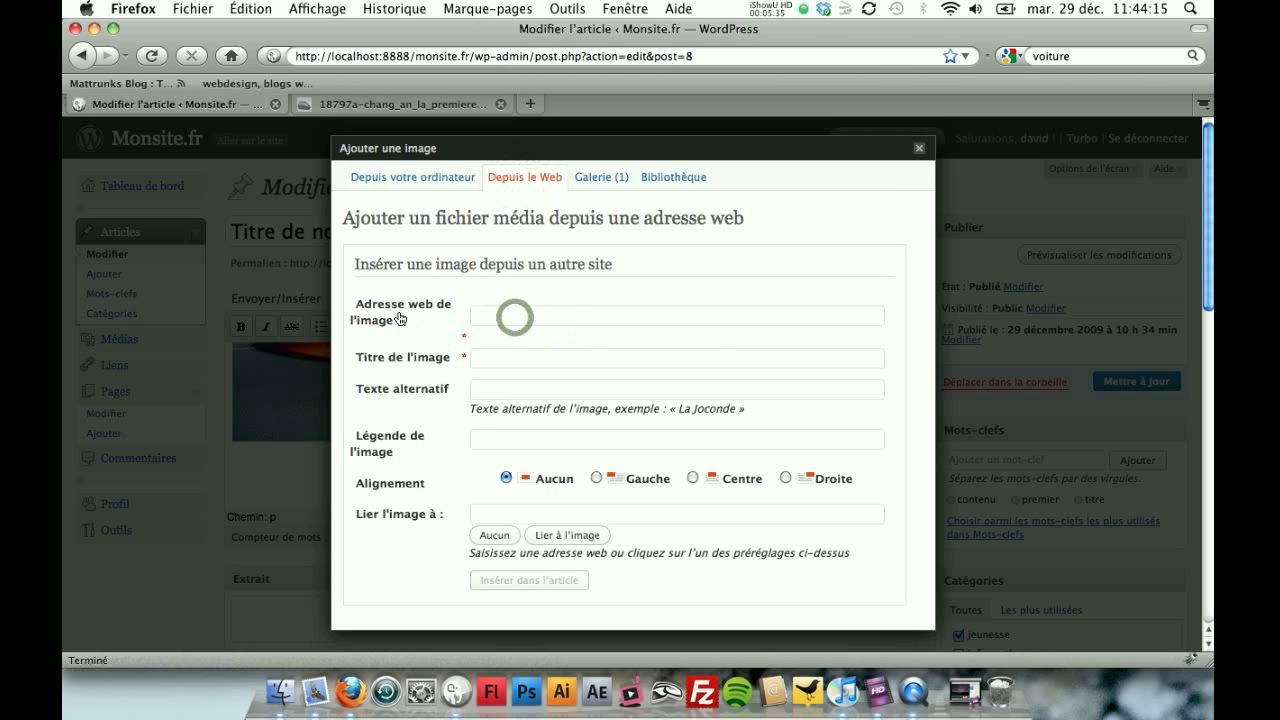
Go to the open car photo, return to its Google Images result page and display the image at full size again.
click(322, 105)
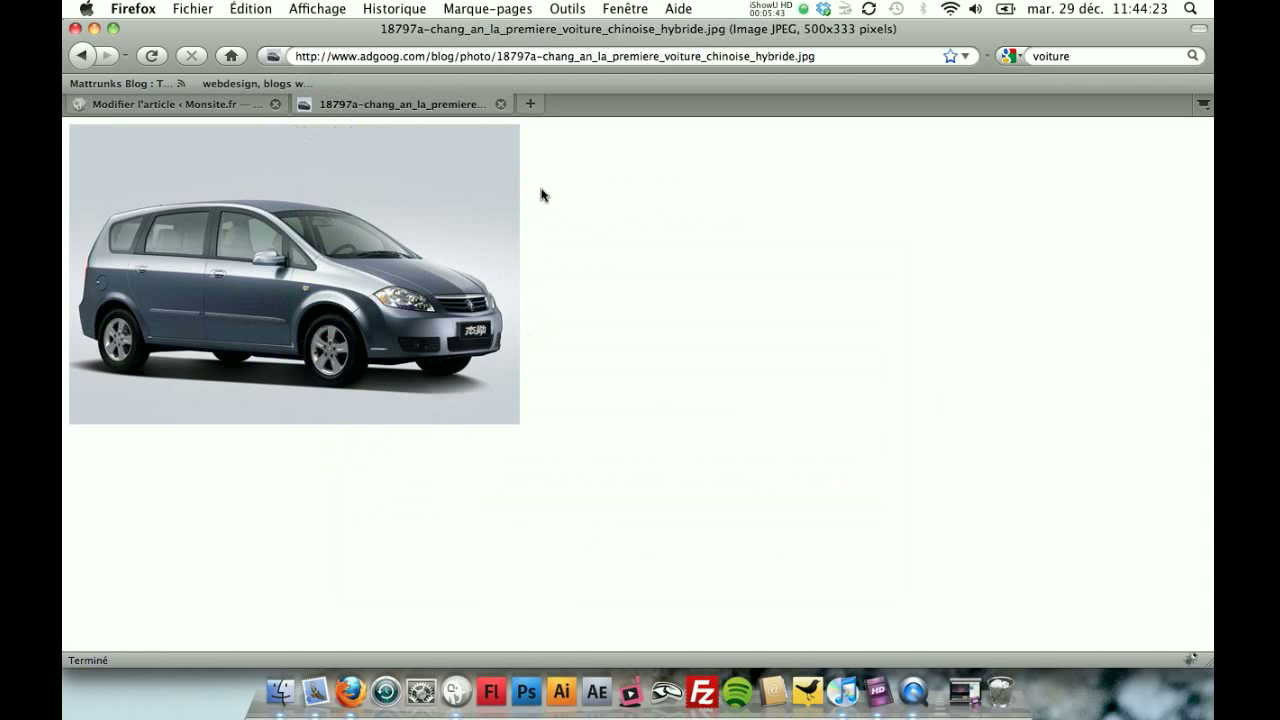
click(82, 55)
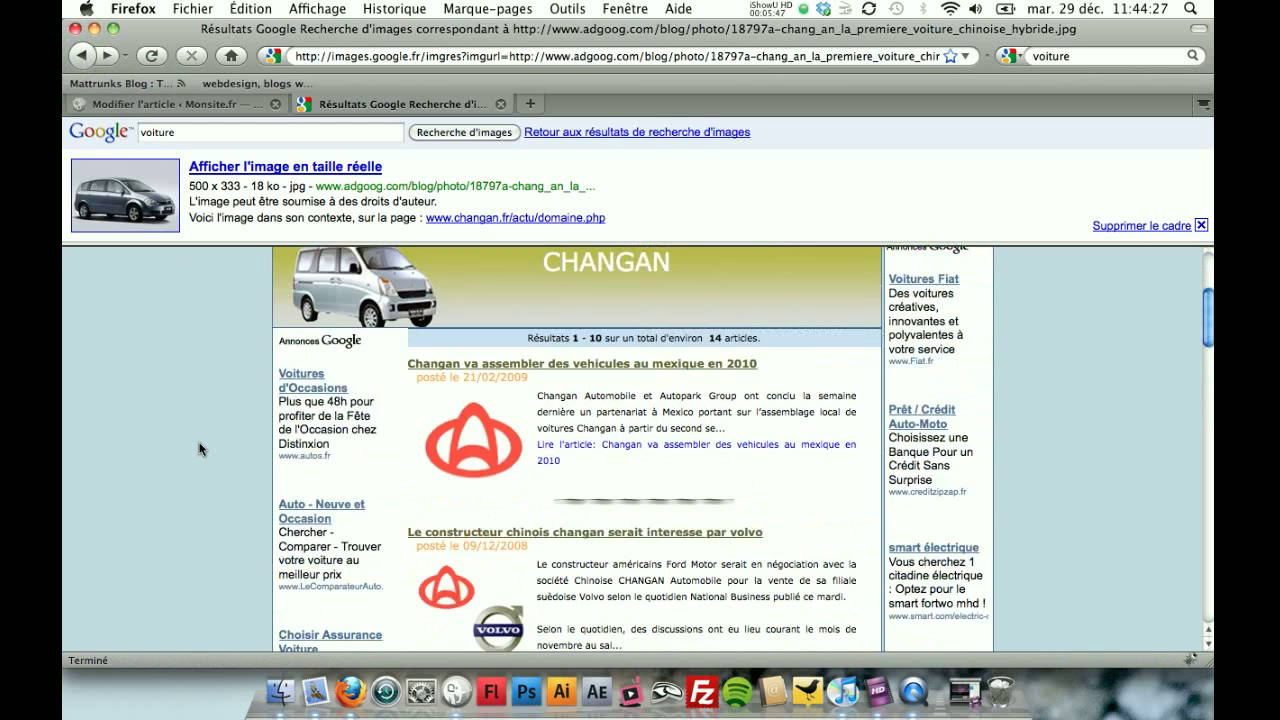
scroll(288, 458, down, 10)
scroll(287, 458, up, 10)
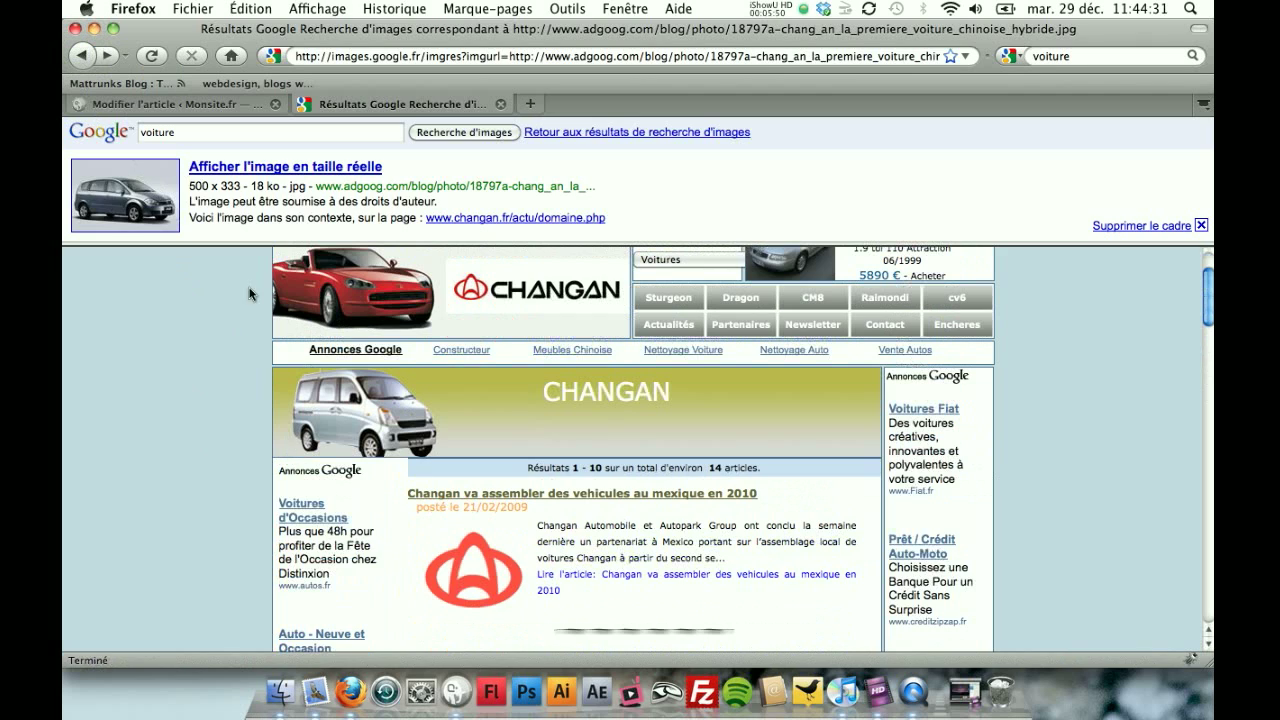
click(247, 167)
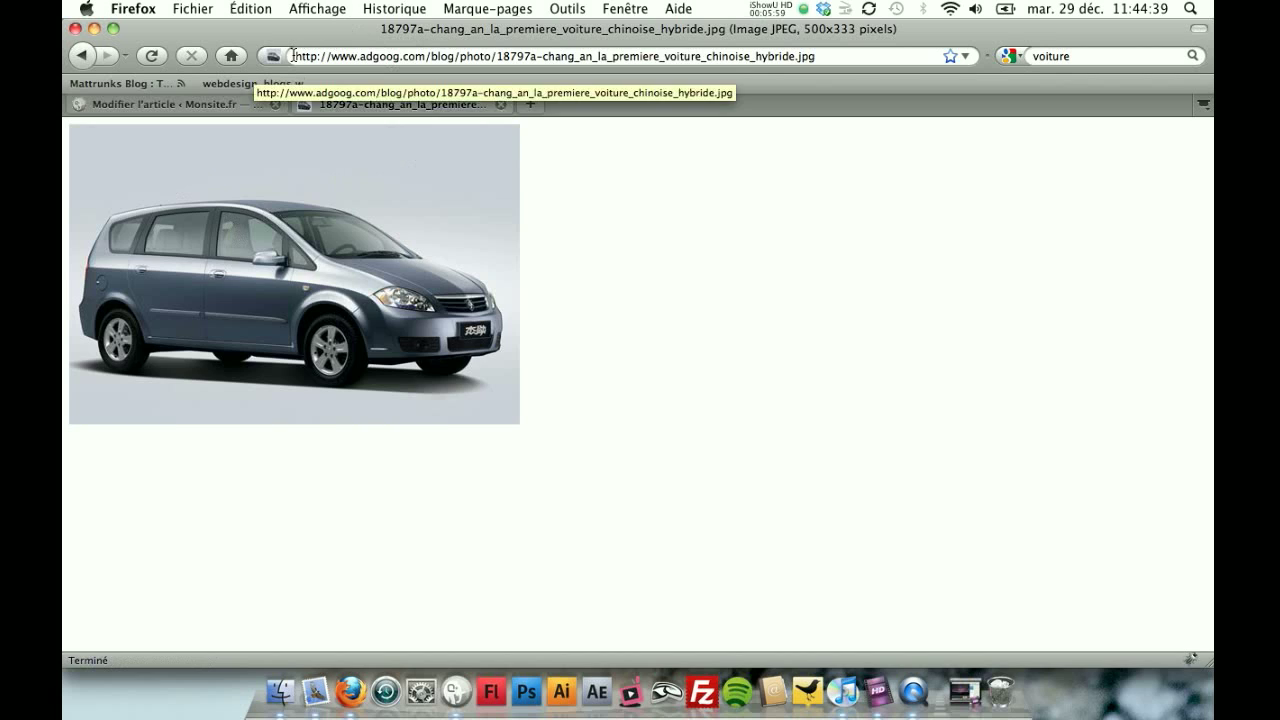
Copy the full-size car photo's URL and paste it as the image's web address in the WordPress form.
drag(292, 55, 839, 61)
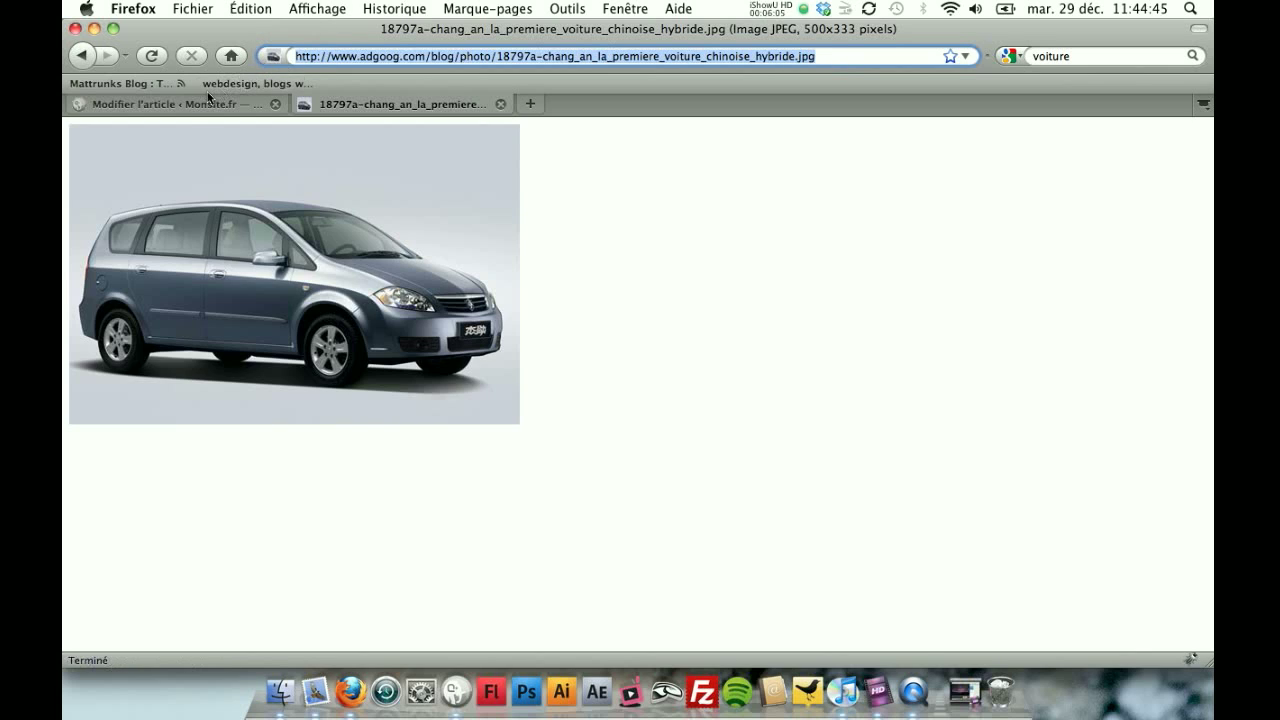
click(172, 106)
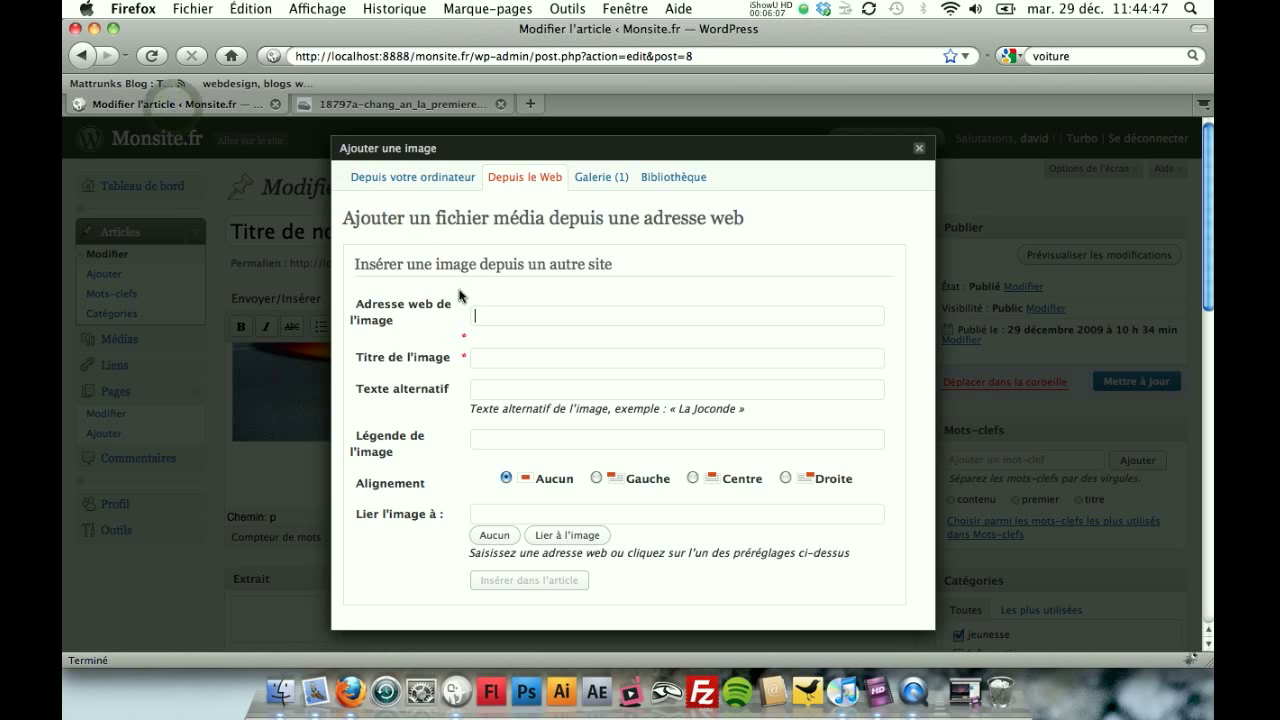
click(505, 315)
key(super+v)
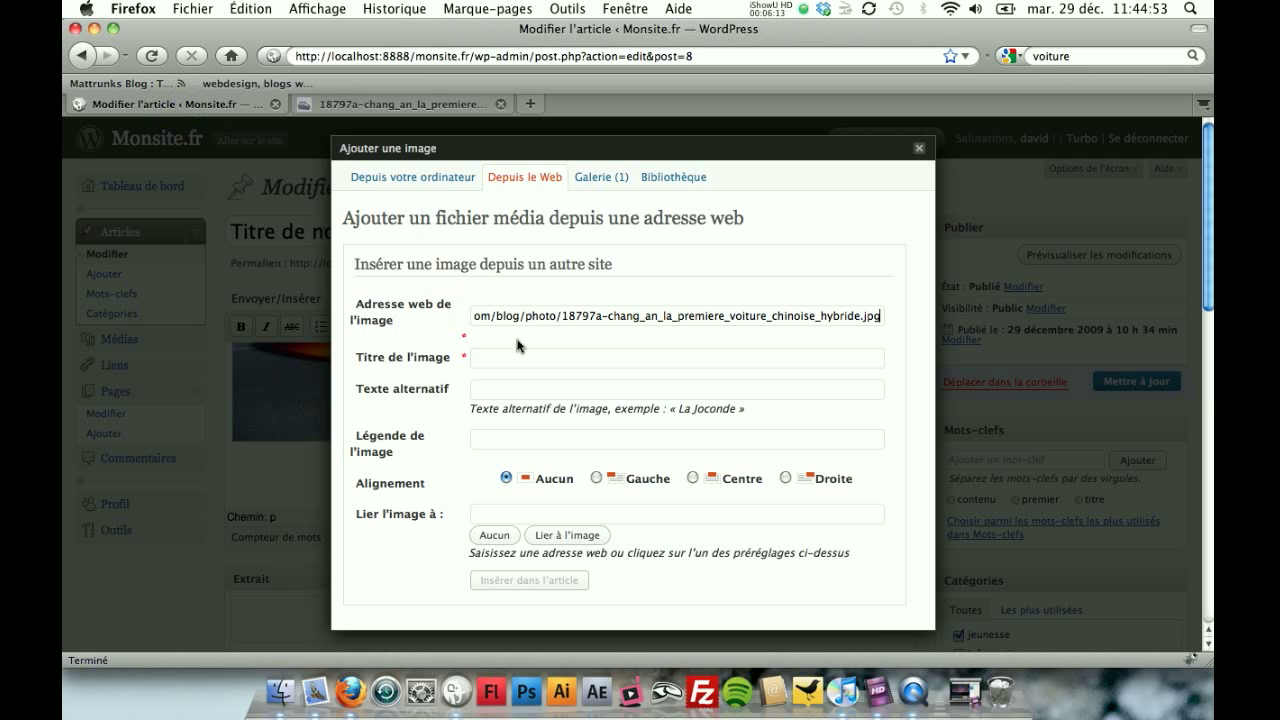
Title the web image "Voiture 4x4" and insert it into the article without a link or alignment.
click(503, 354)
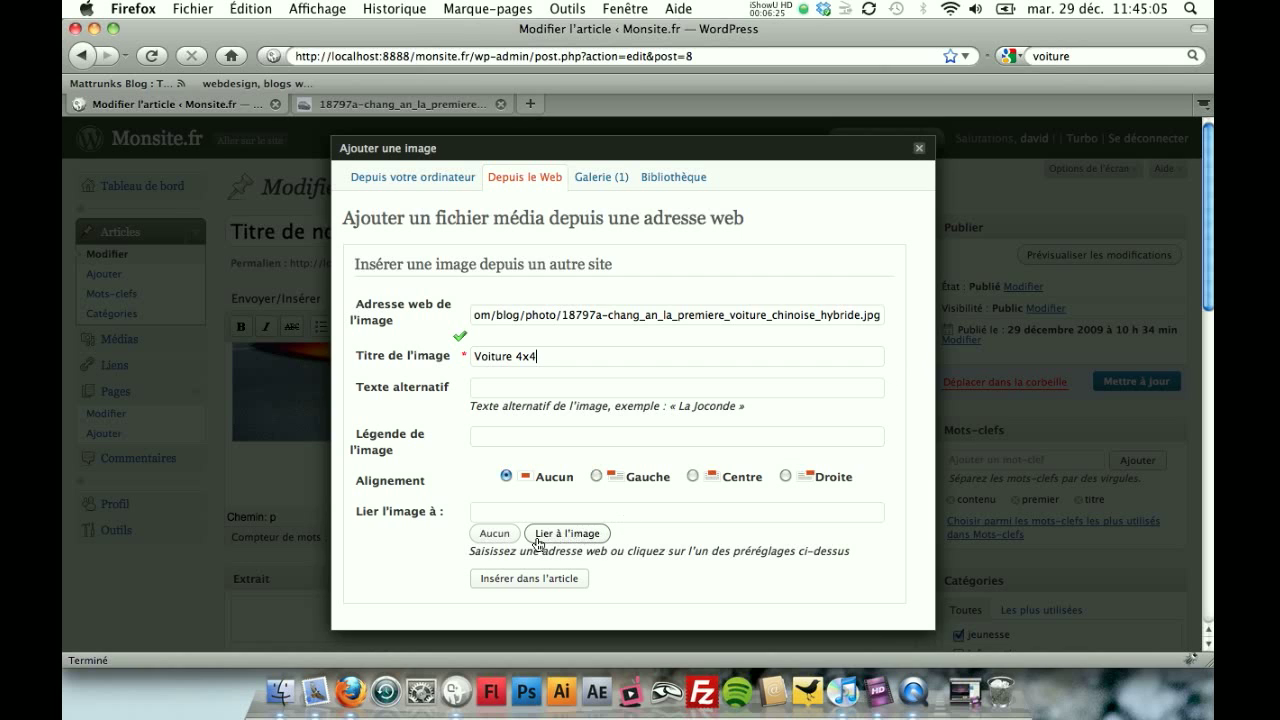
click(521, 590)
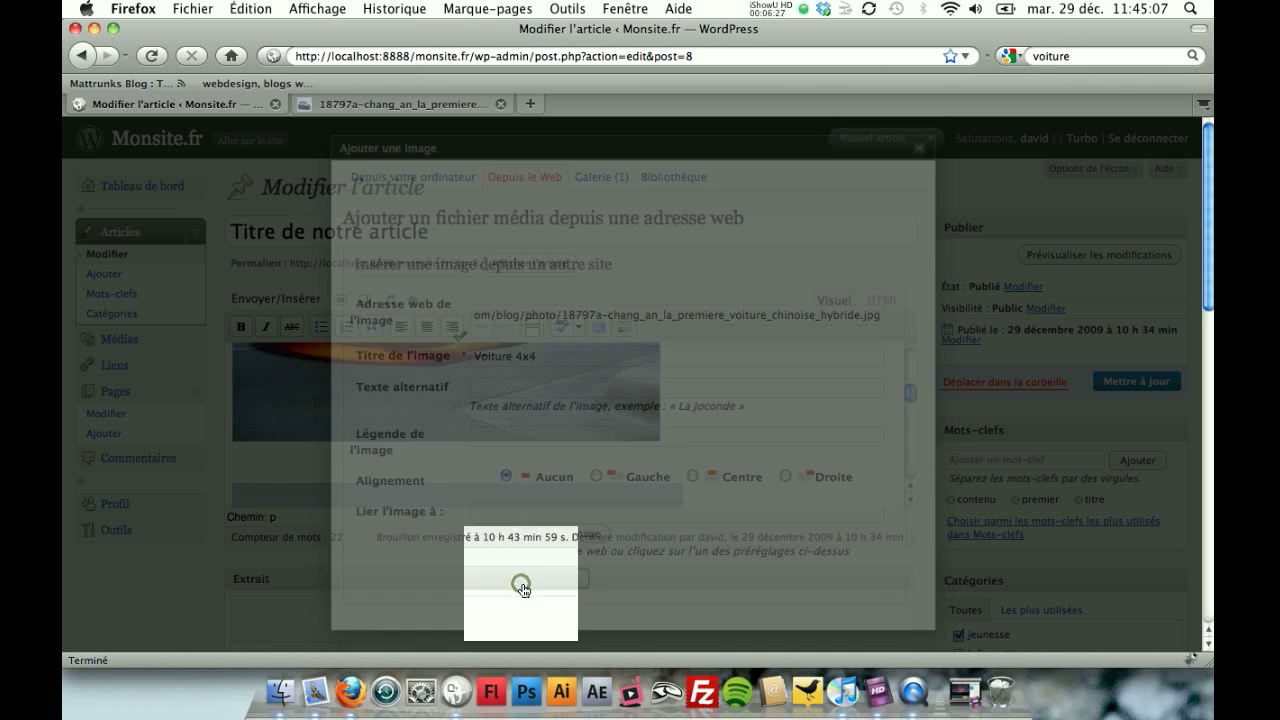
scroll(912, 408, down, 2)
drag(912, 407, 919, 364)
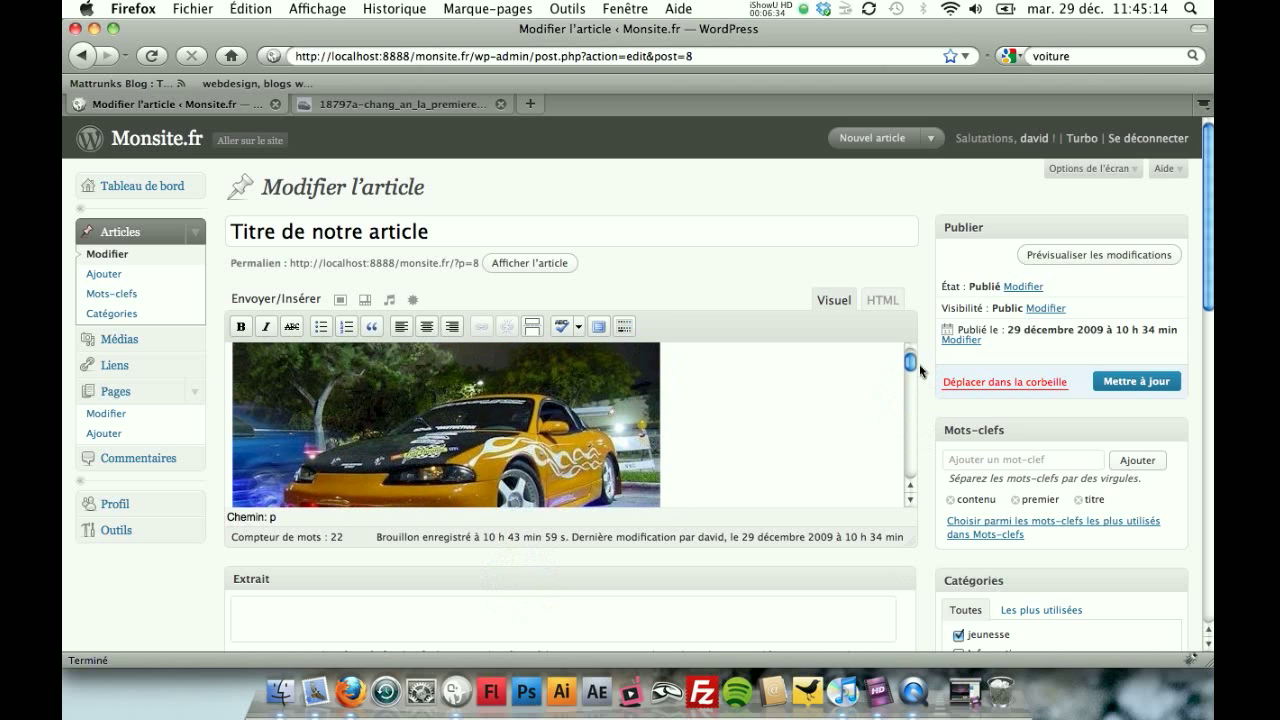
Update the article and view its published page to check both car pictures.
click(1134, 384)
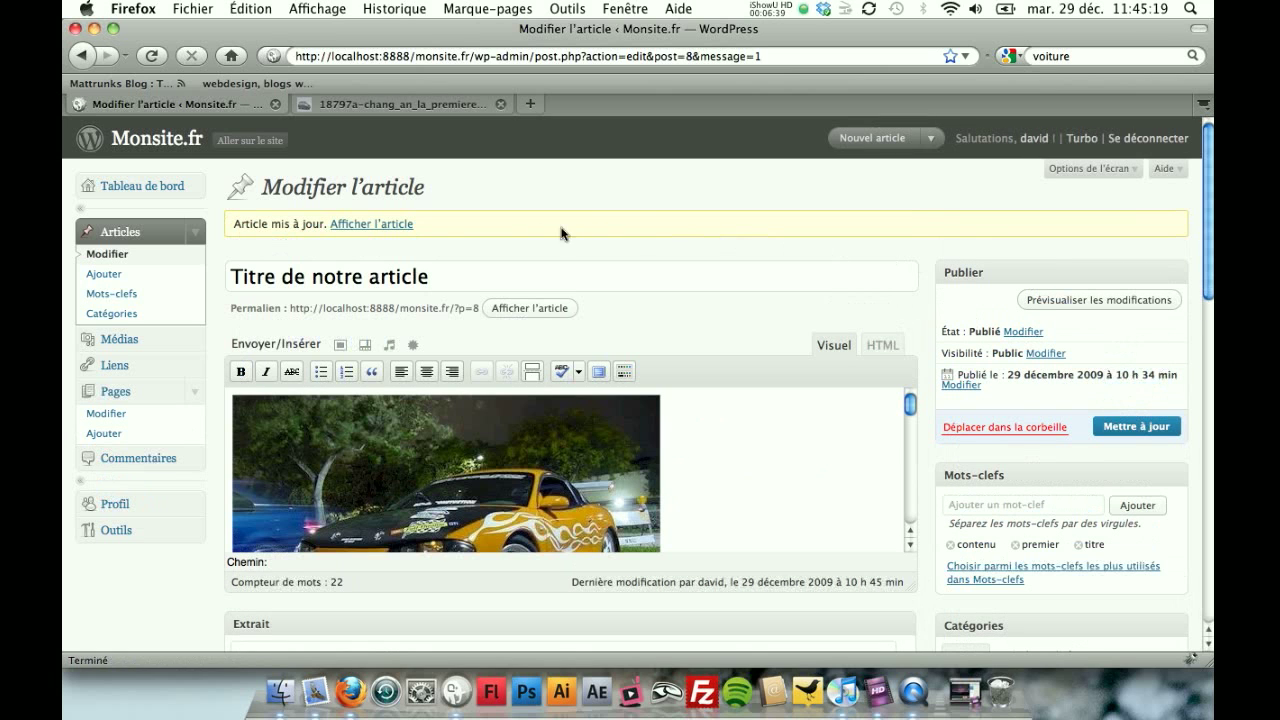
click(385, 225)
scroll(905, 458, down, 5)
scroll(905, 458, down, 5)
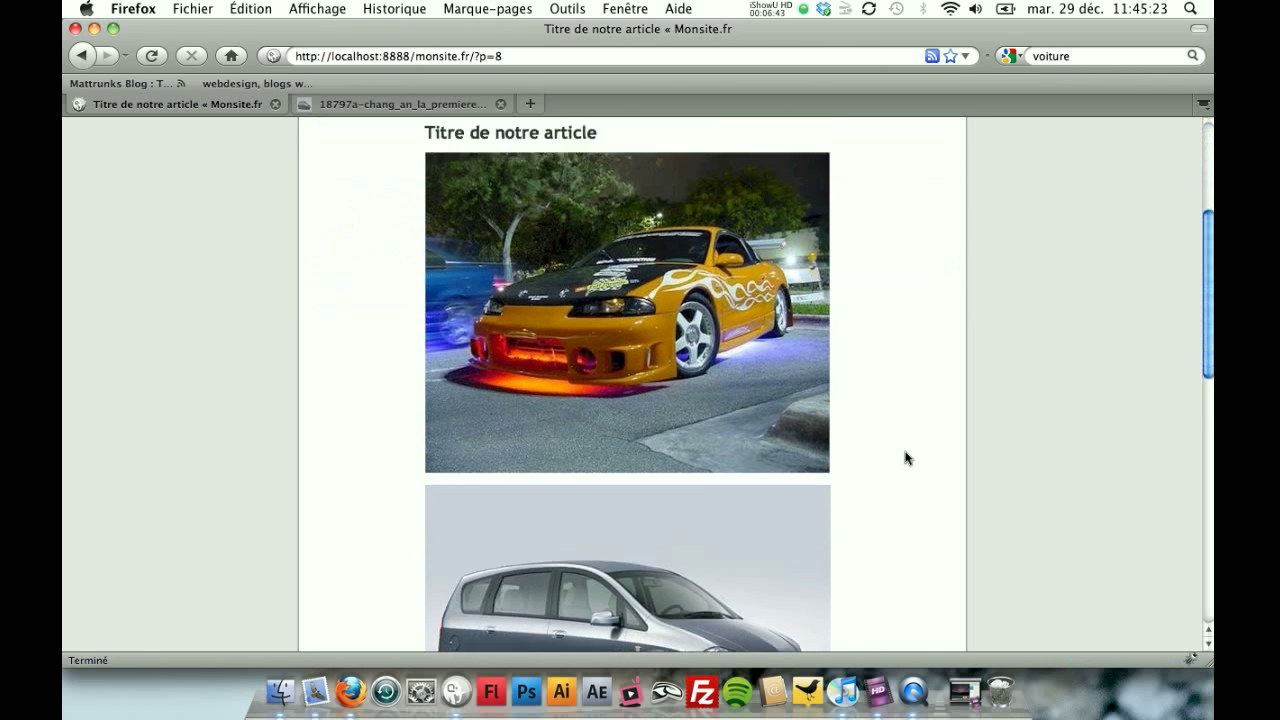
scroll(905, 458, up, 10)
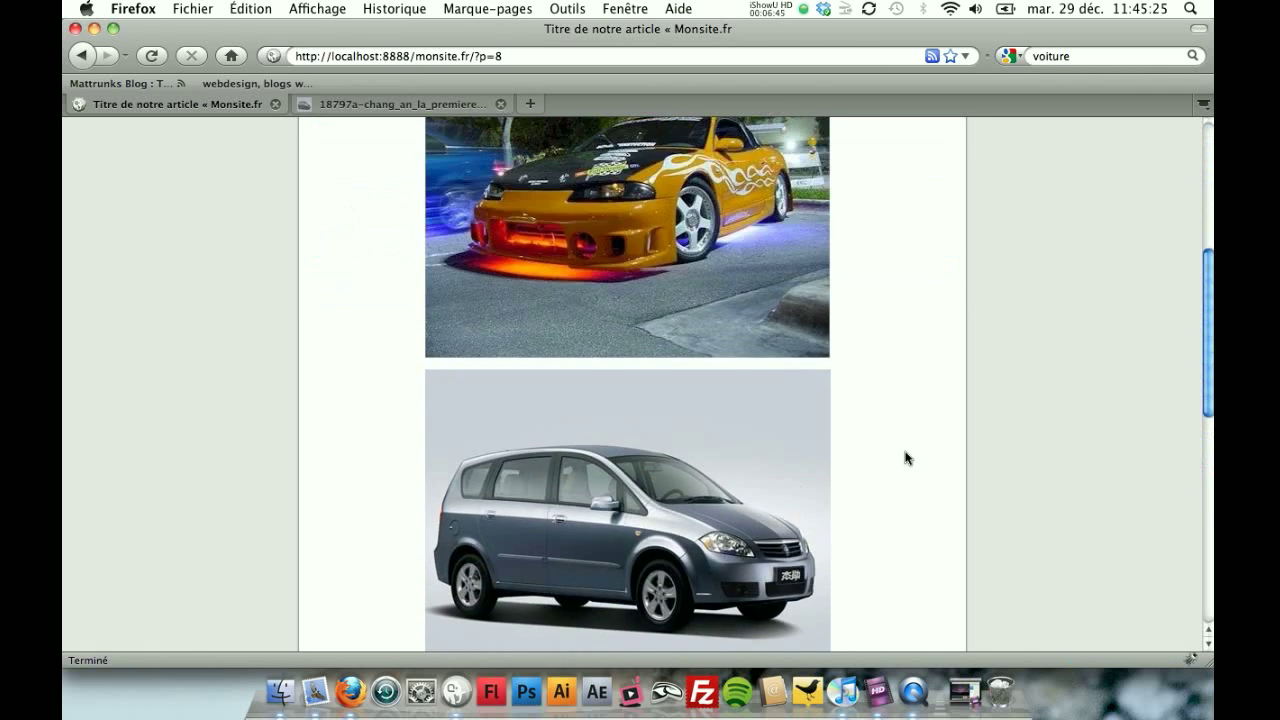
click(804, 11)
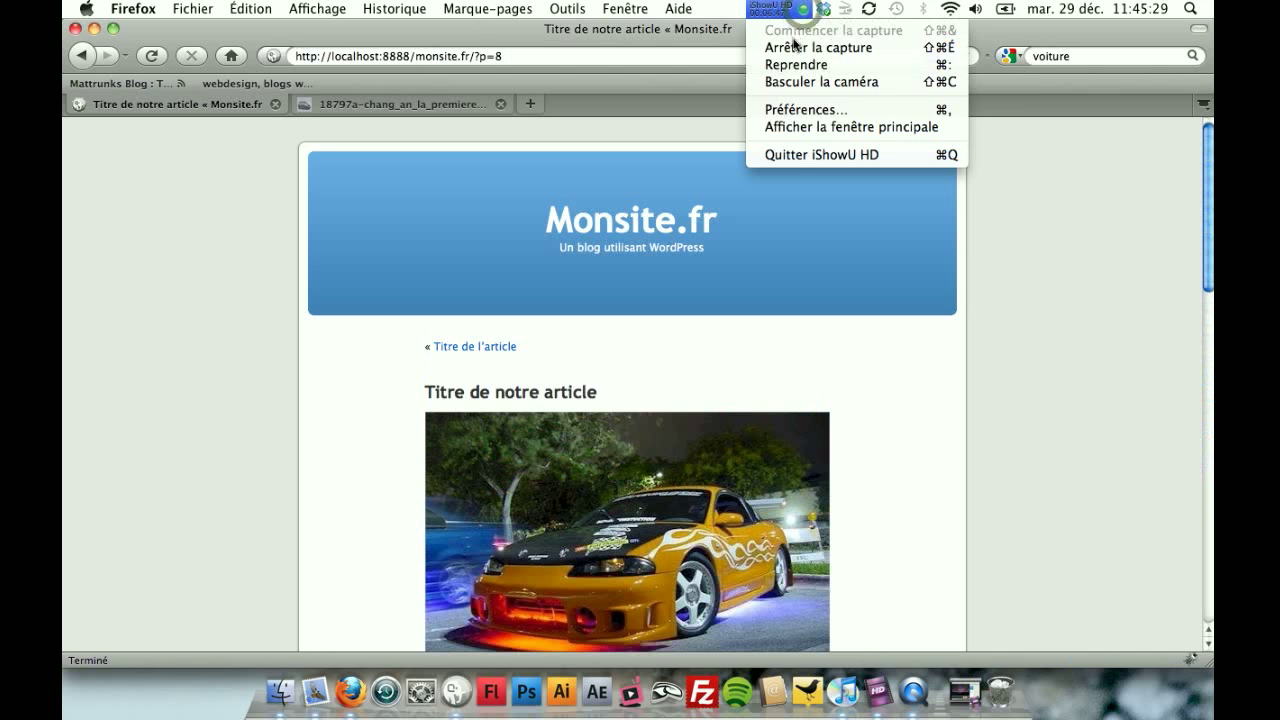